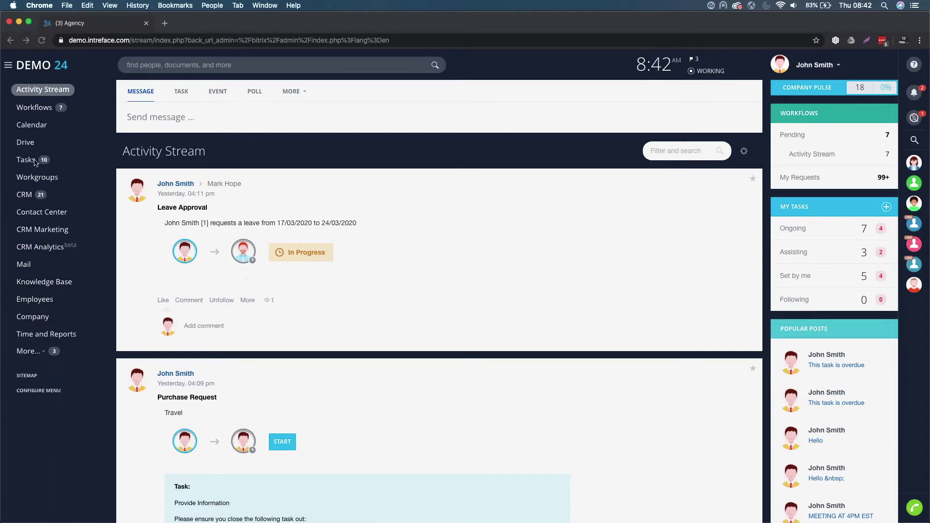
Open My Drive from the sidebar to see Mega Project, Performance Review.docx and the other items.
left_click(48, 150)
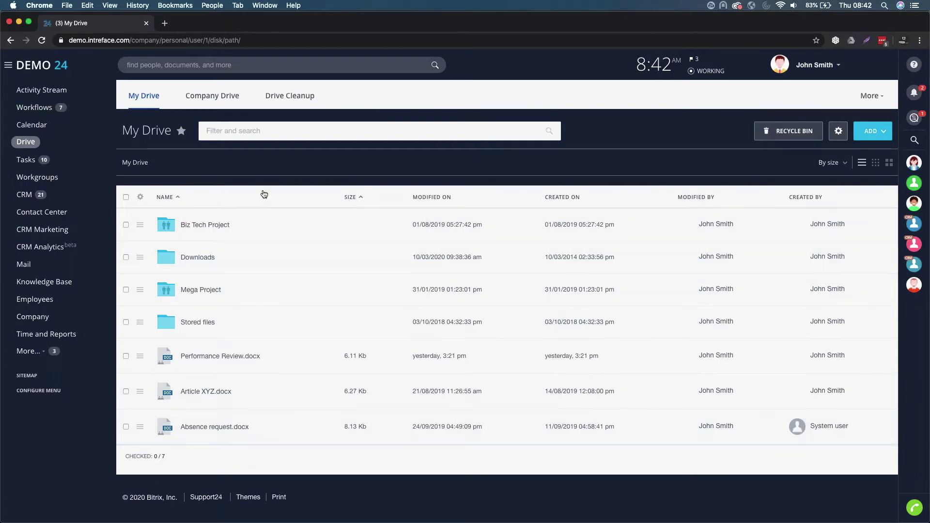
Switch to the Company drive with shared folders like All Quotes and HR.
left_click(213, 100)
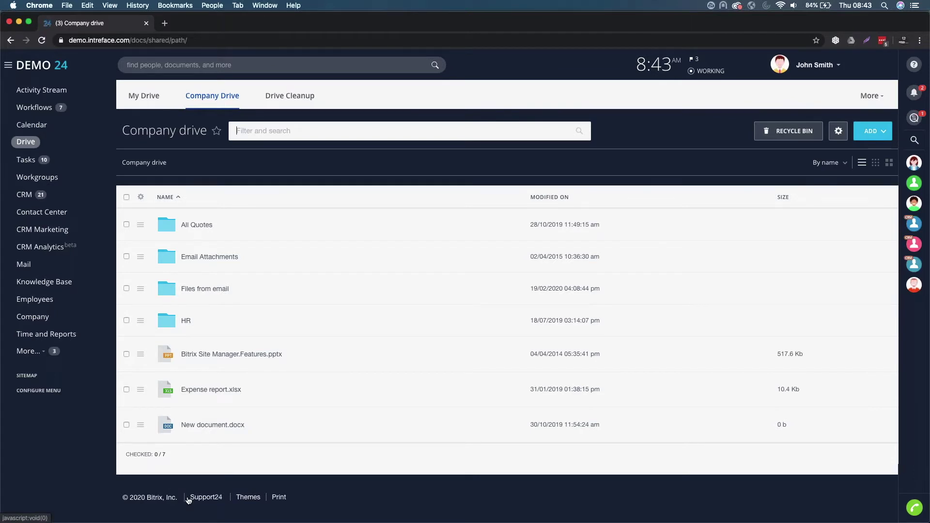
Open the Mega Project workgroup's Drive showing Testing, Document.docx, Example-PO.pdf and test.gif.
left_click(100, 180)
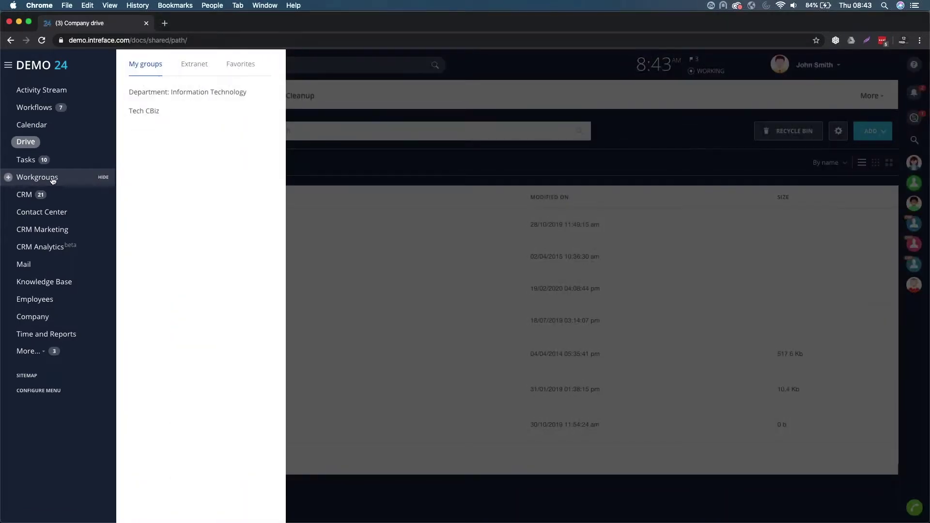
left_click(52, 179)
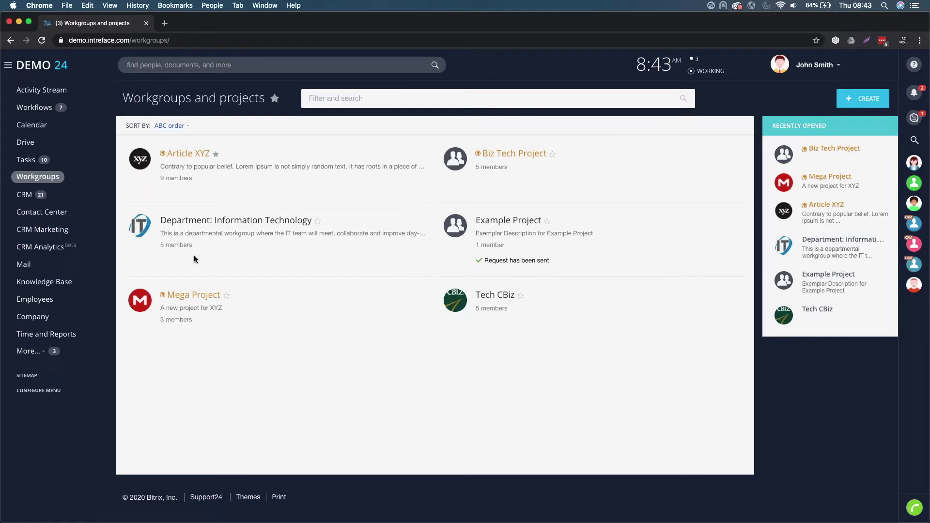
left_click(186, 297)
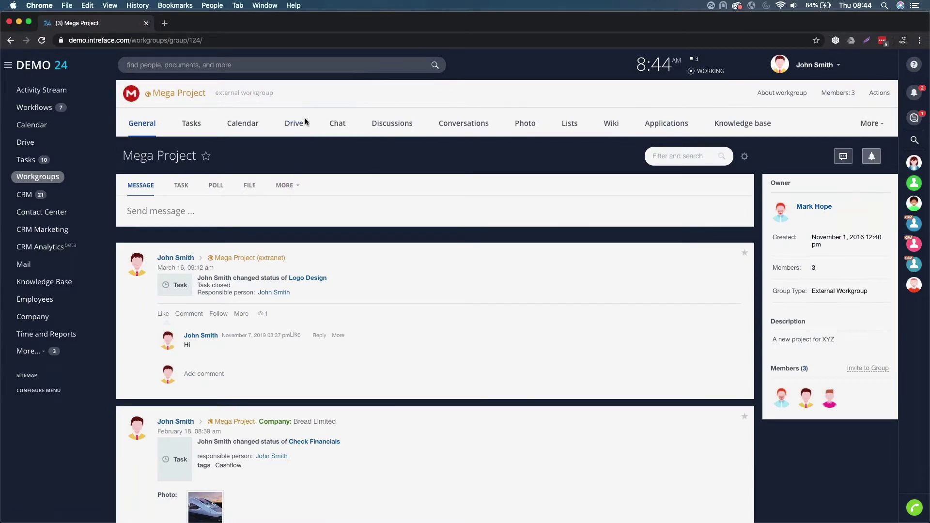
left_click(294, 124)
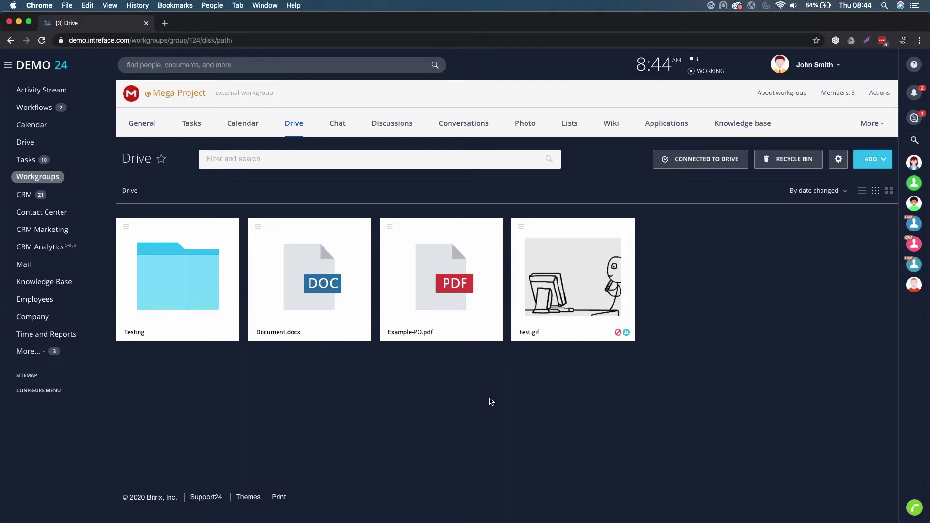
Upload Sample-Image.jpg from the Desktop into My Drive using ADD > File.
left_click(47, 143)
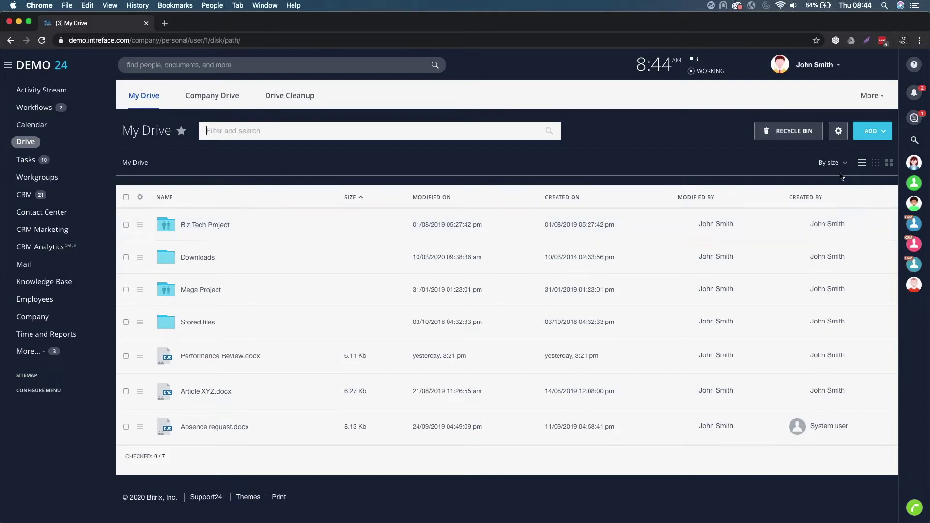
left_click(884, 135)
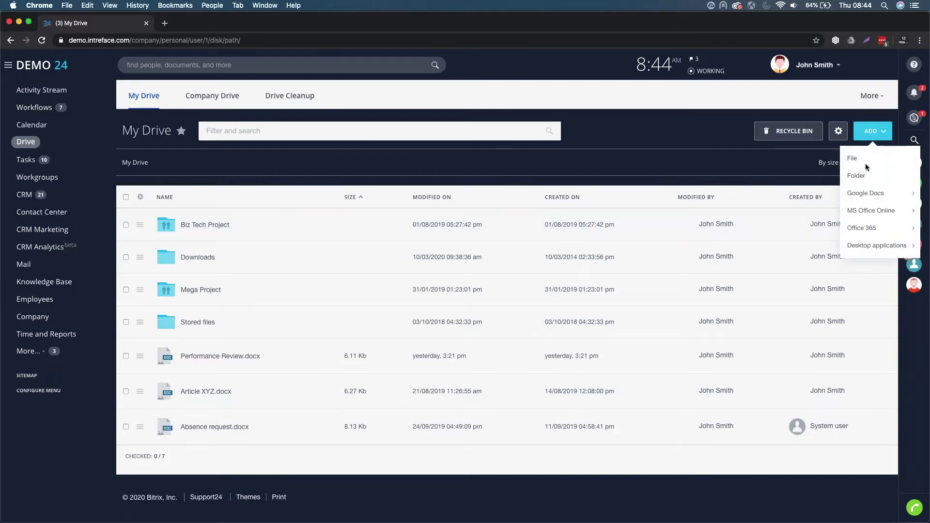
left_click(861, 160)
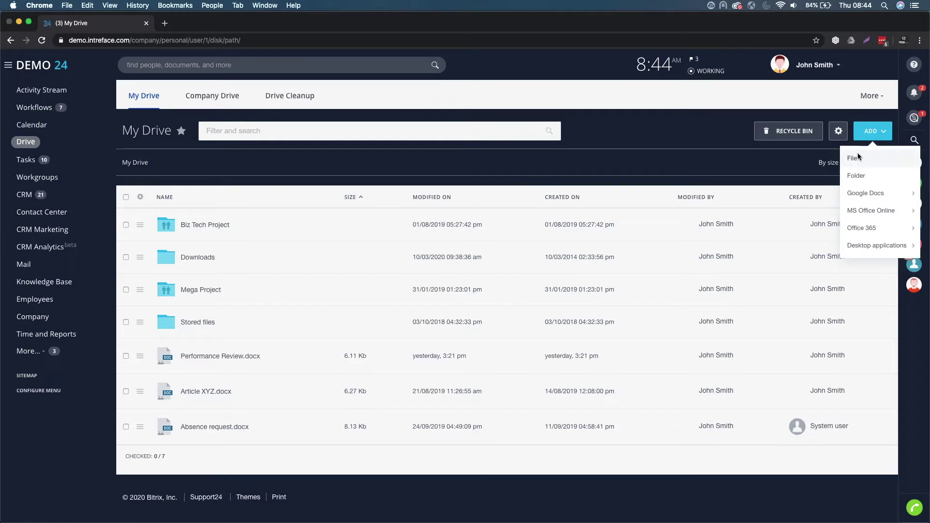
left_click(304, 124)
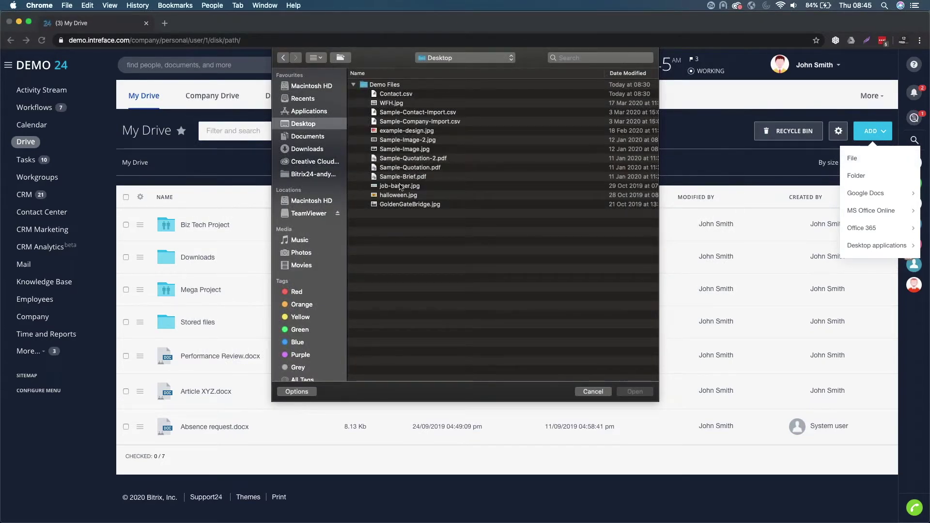
left_click(404, 150)
left_click(639, 391)
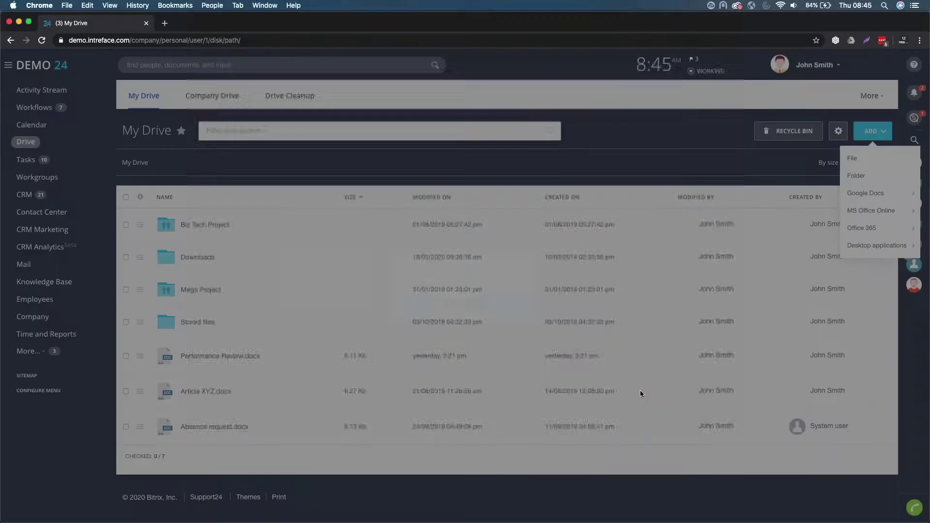
left_click(499, 319)
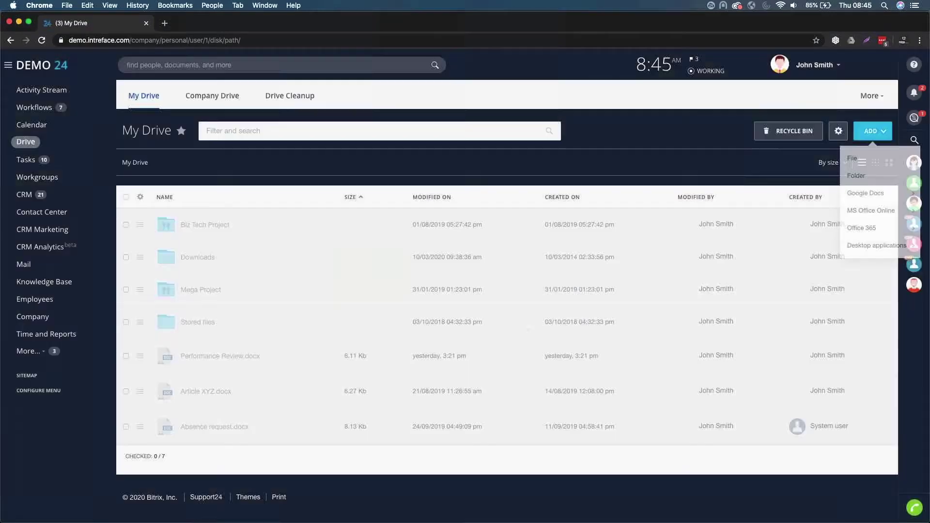
Deselect the uploaded Sample-Image.jpg and go to the Workgroups and projects list.
scroll(208, 427, "down", 1)
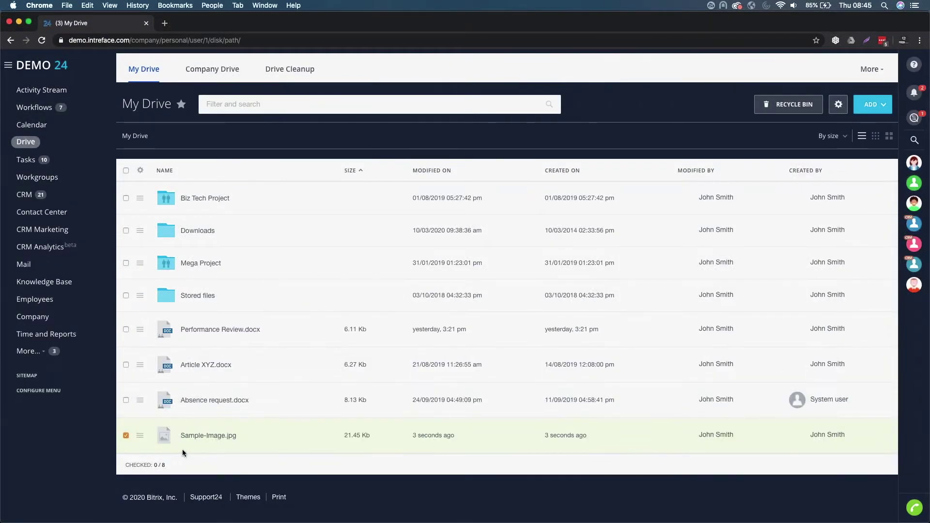
left_click(126, 436)
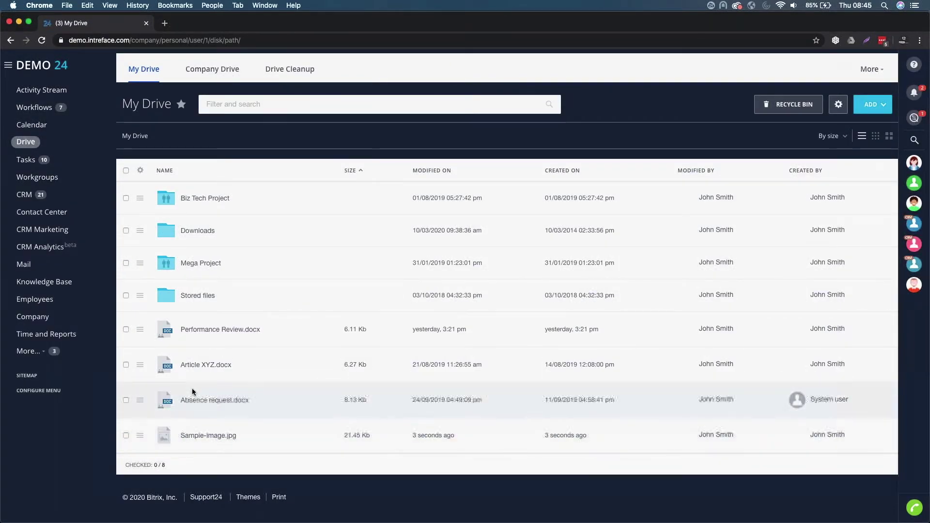
scroll(257, 458, "up", 1)
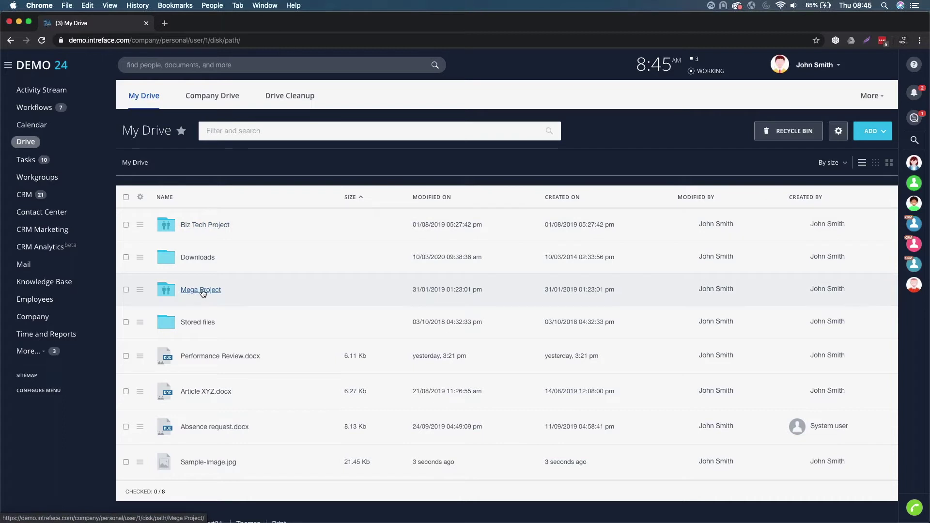
left_click(45, 178)
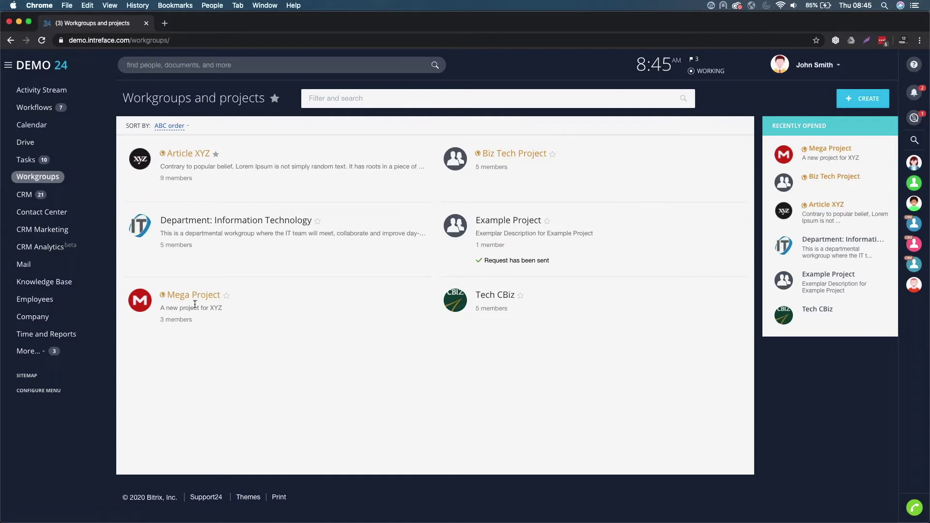
Open the Tech CBiz workgroup's Drive containing Scope.pdf.
left_click(493, 297)
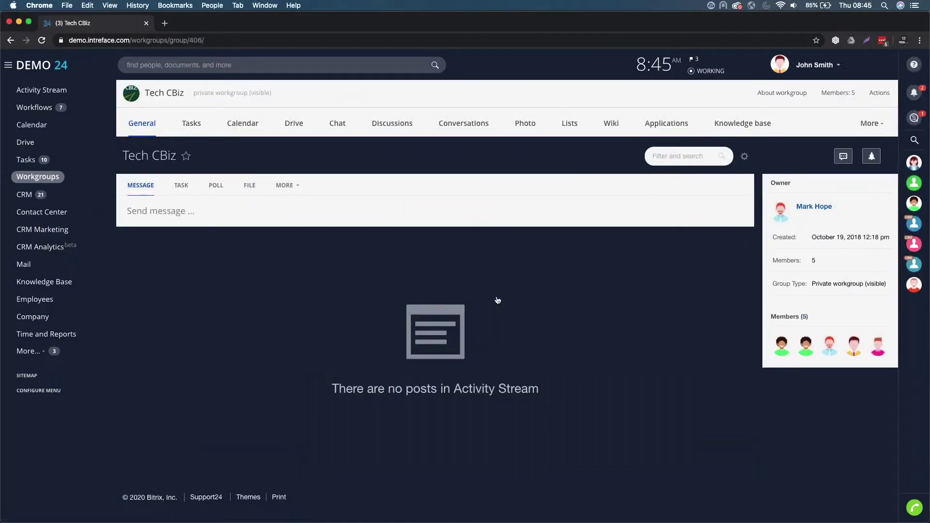
left_click(292, 125)
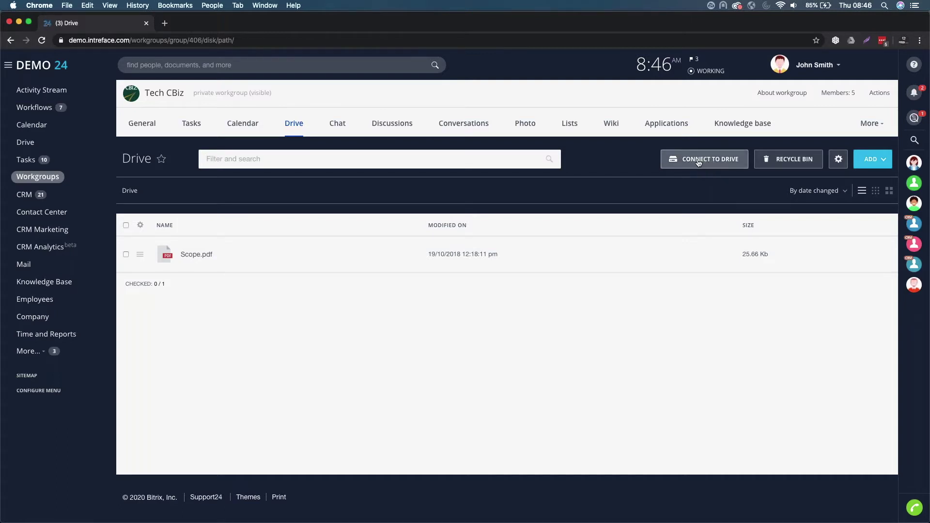
Connect the Tech CBiz drive and confirm its folder now appears in My Drive.
left_click(699, 163)
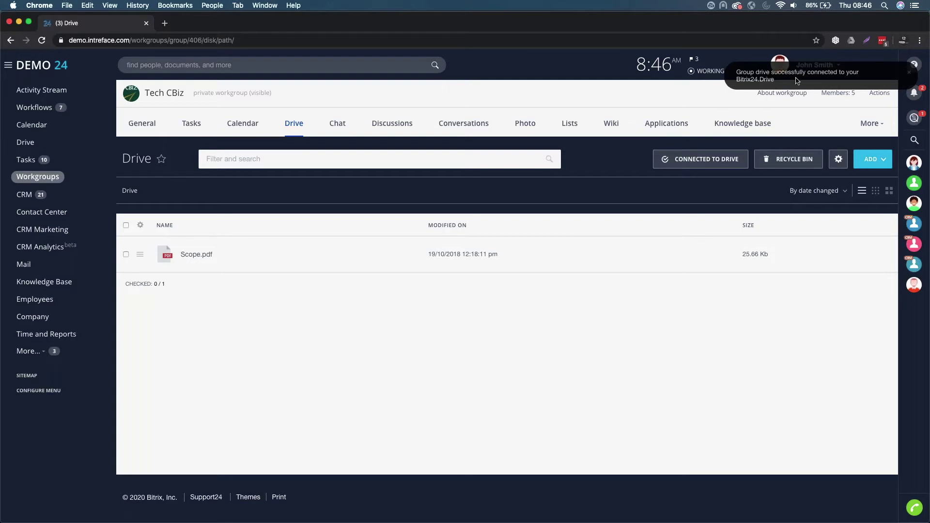
left_click(28, 147)
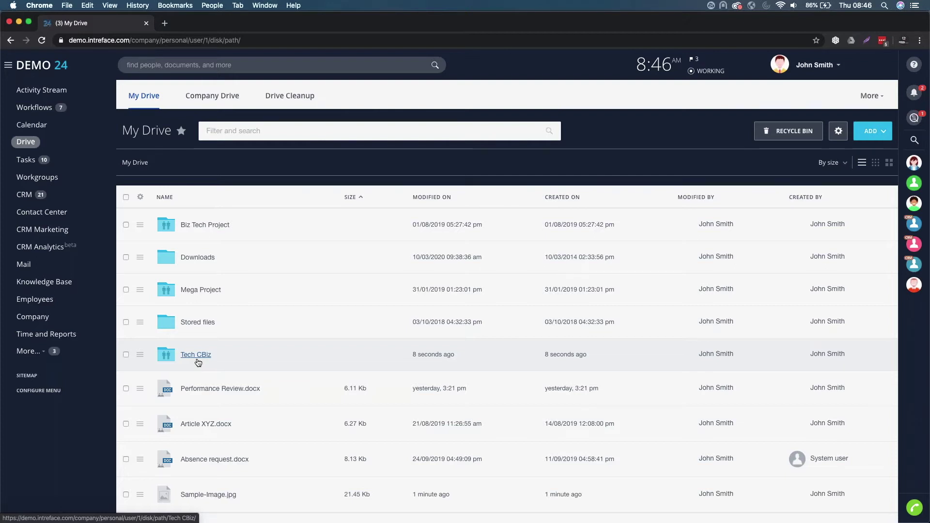
left_click(196, 355)
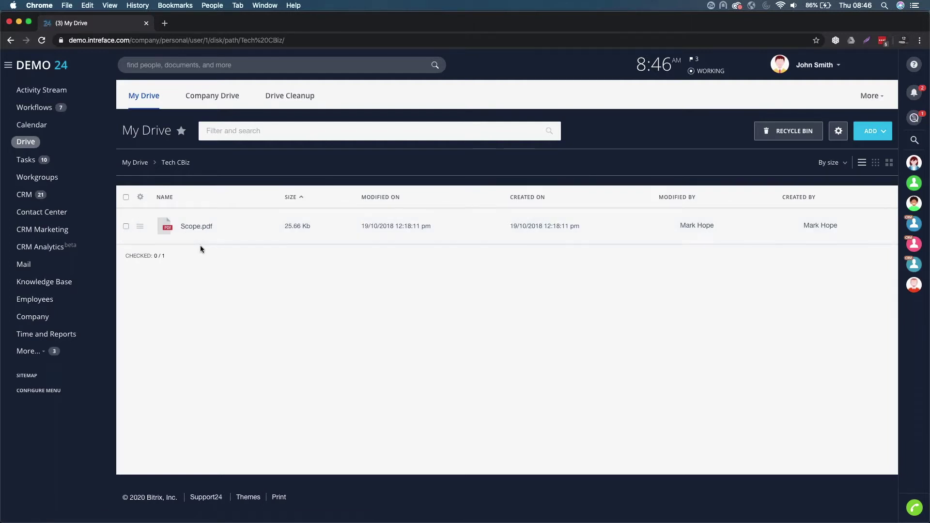
left_click(132, 164)
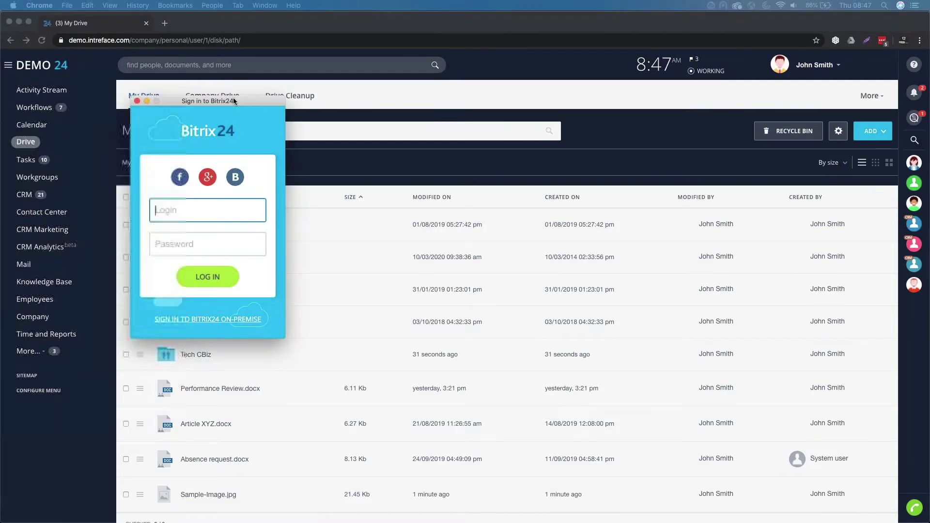
left_click_drag(234, 97, 481, 76)
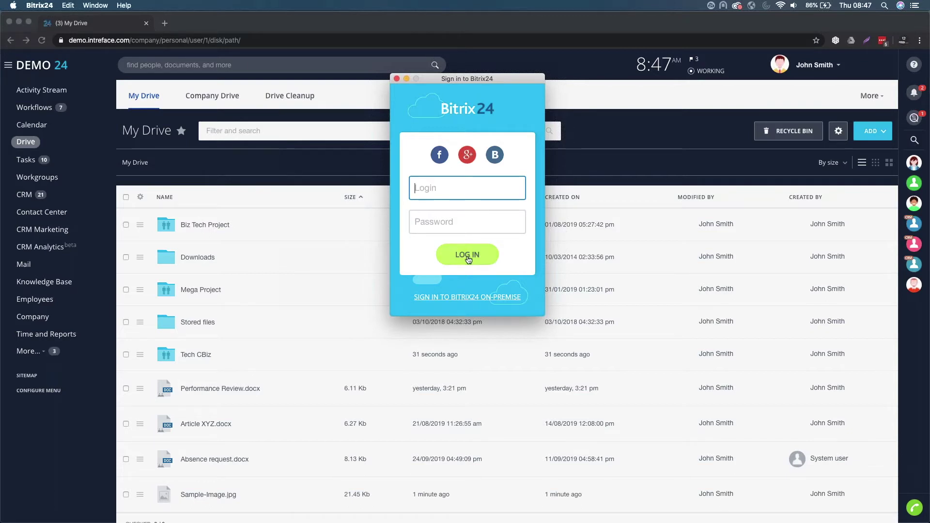
left_click(473, 297)
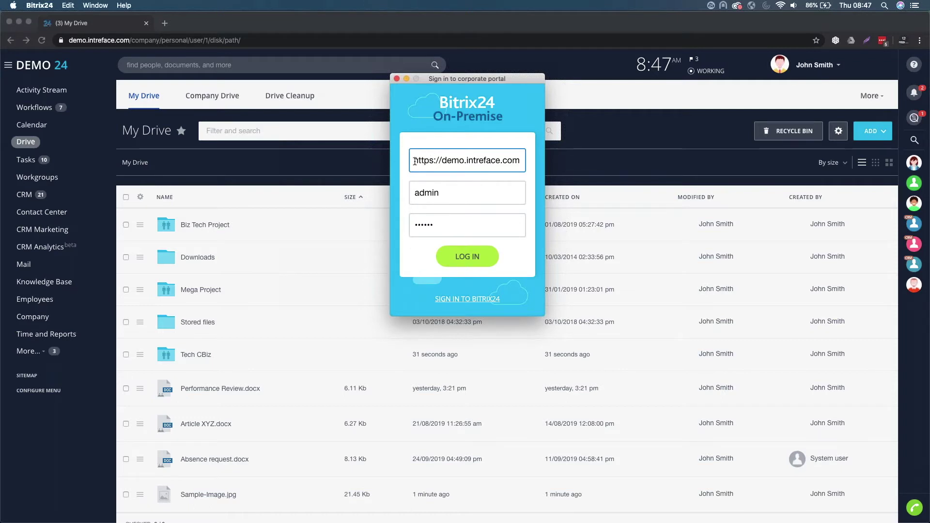
left_click_drag(415, 162, 531, 164)
left_click(531, 164)
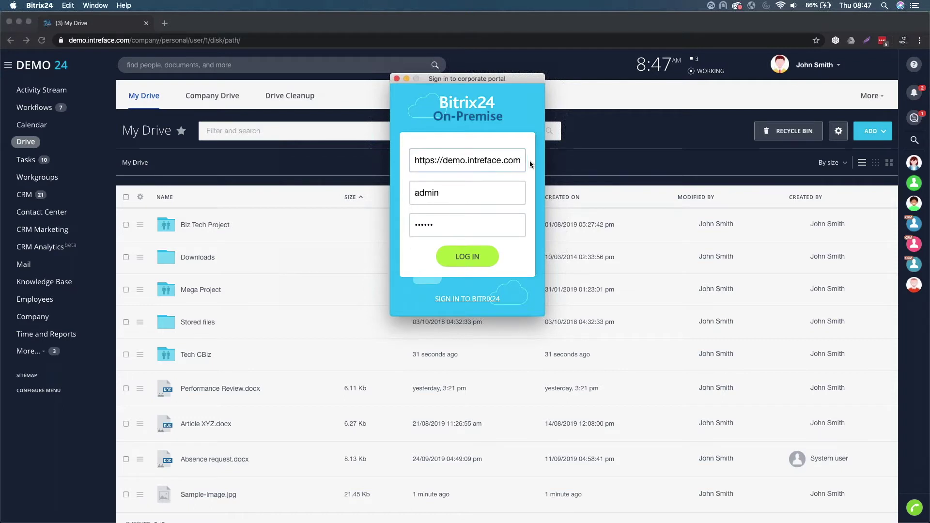
left_click_drag(443, 161, 401, 163)
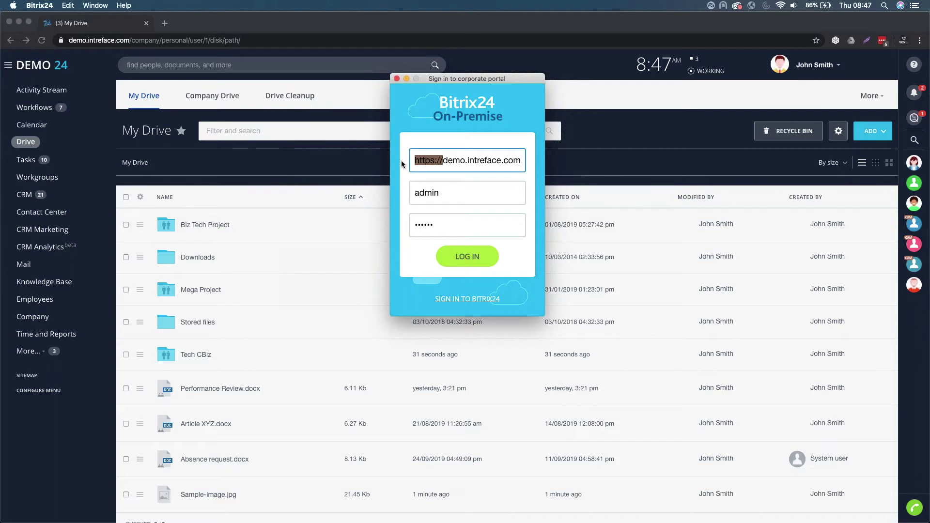
left_click(481, 263)
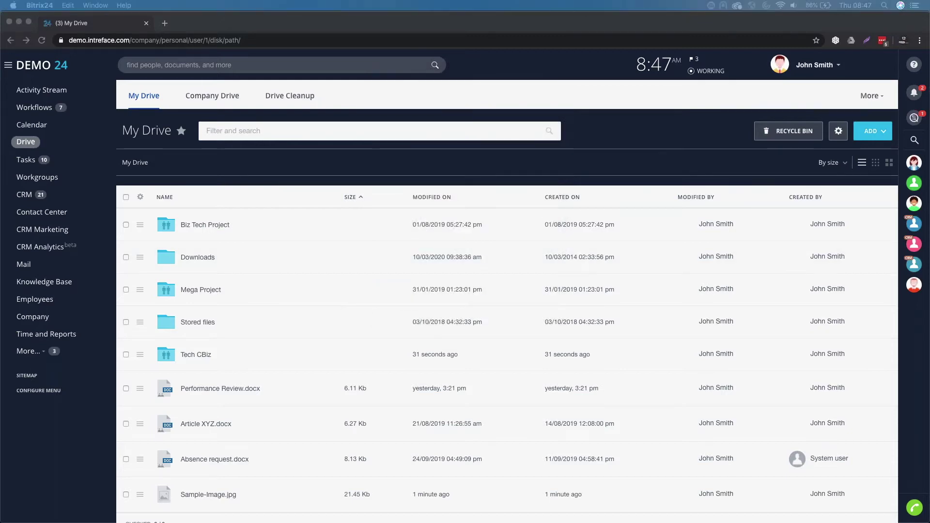
left_click_drag(295, 217, 489, 81)
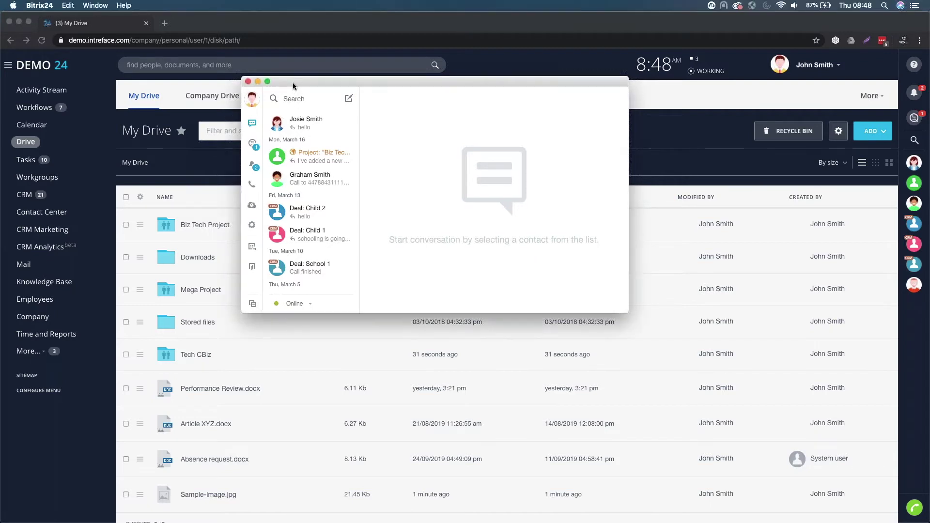
Open the synced Bitrix24 folder in Finder from the desktop app's Drive icon.
left_click_drag(293, 82, 423, 76)
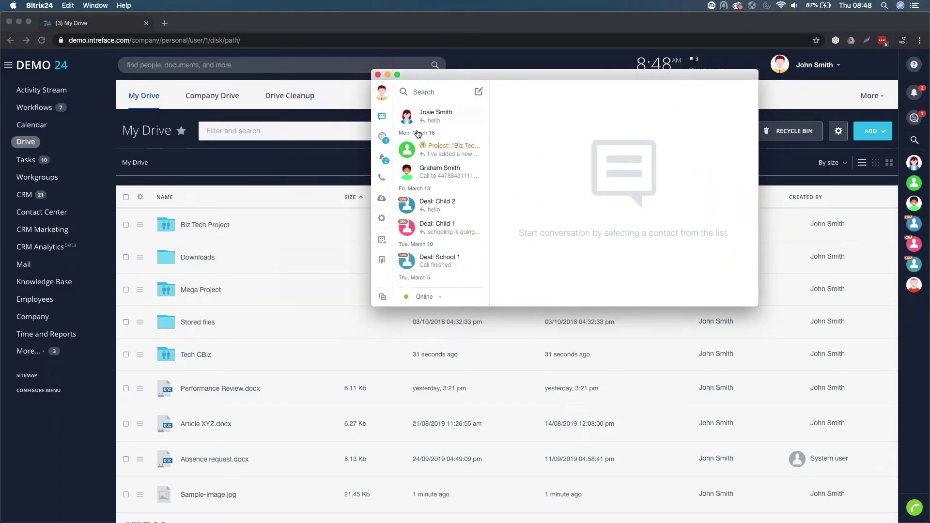
left_click(380, 200)
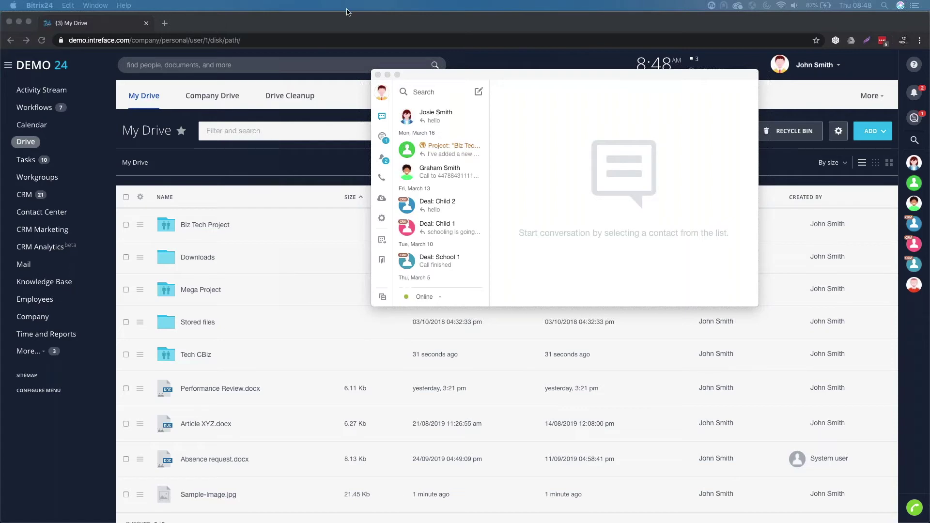
left_click_drag(465, 71, 585, 50)
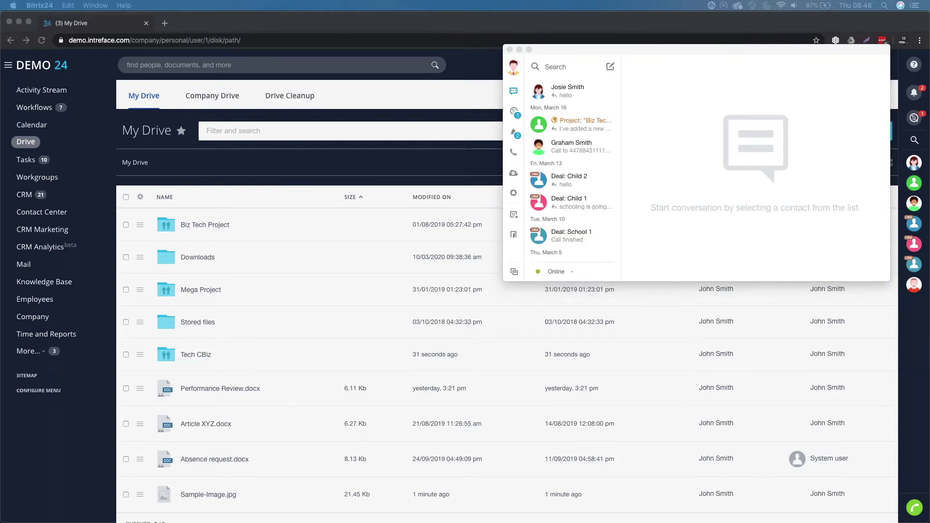
left_click_drag(406, 162, 308, 153)
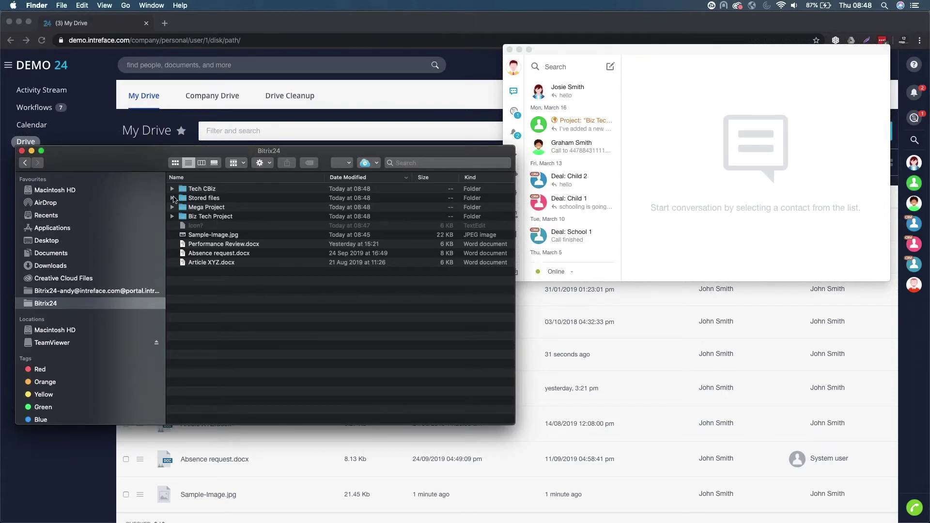
Centre the Finder window and open Absence request.docx from the synced folder.
left_click_drag(146, 160, 403, 206)
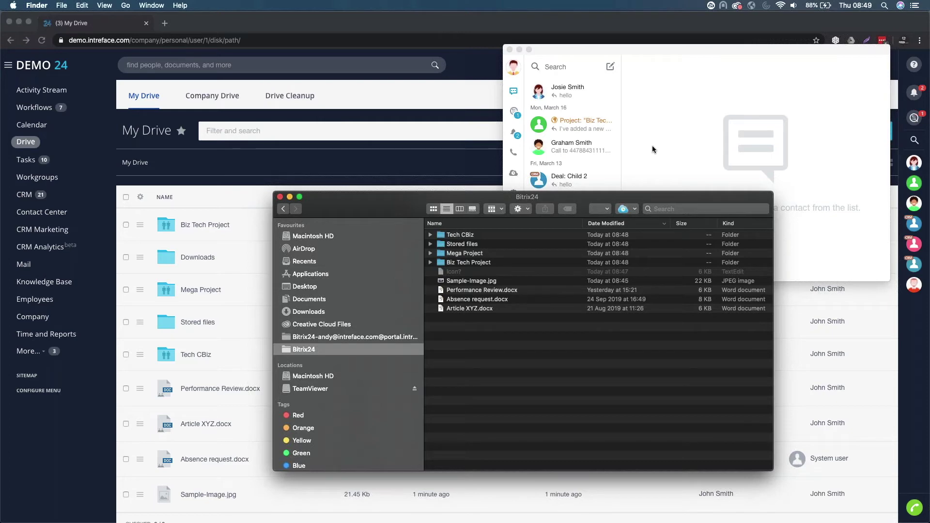
left_click(494, 300)
double_click(494, 301)
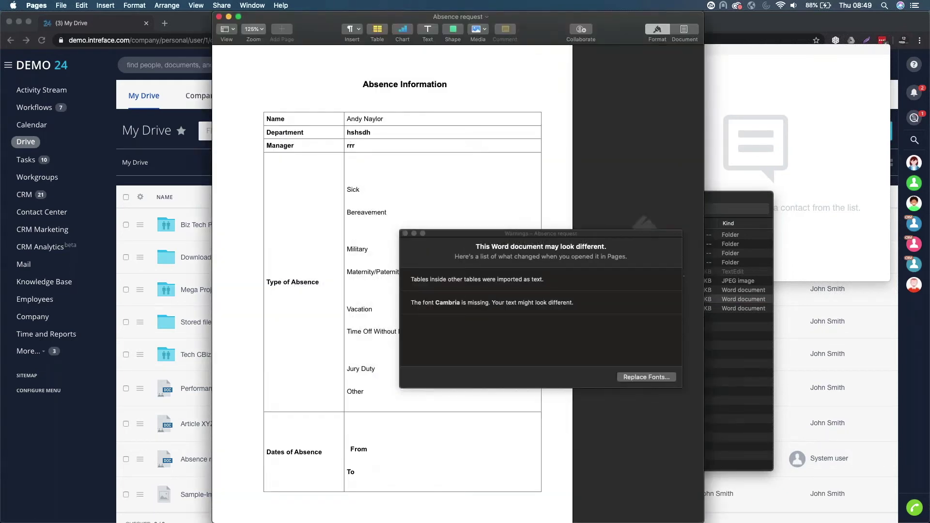
Dismiss the import warnings and add 12345 in the form's Name cell.
left_click(406, 233)
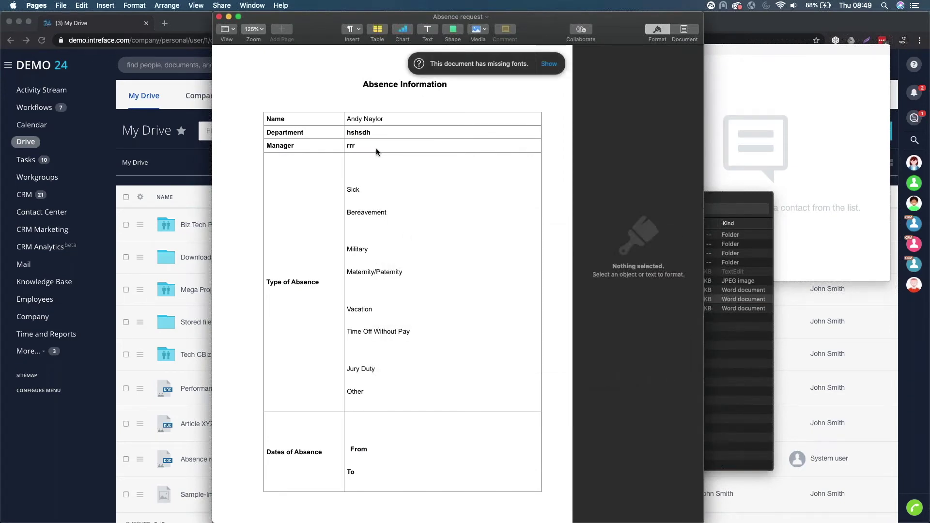
left_click(394, 120)
left_click(399, 113)
left_click(390, 121)
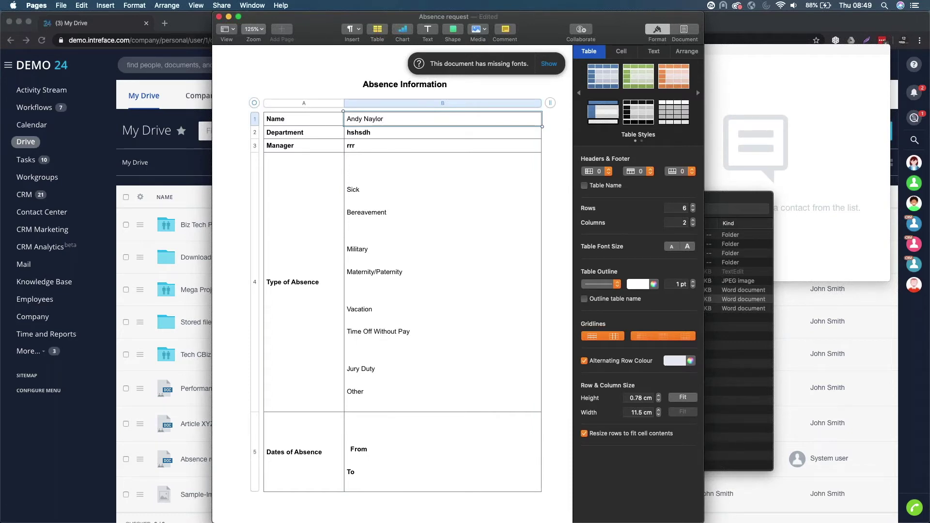
type("12345")
Save Absence request as a Pages file in the Bitrix24 folder and close it.
left_click(60, 5)
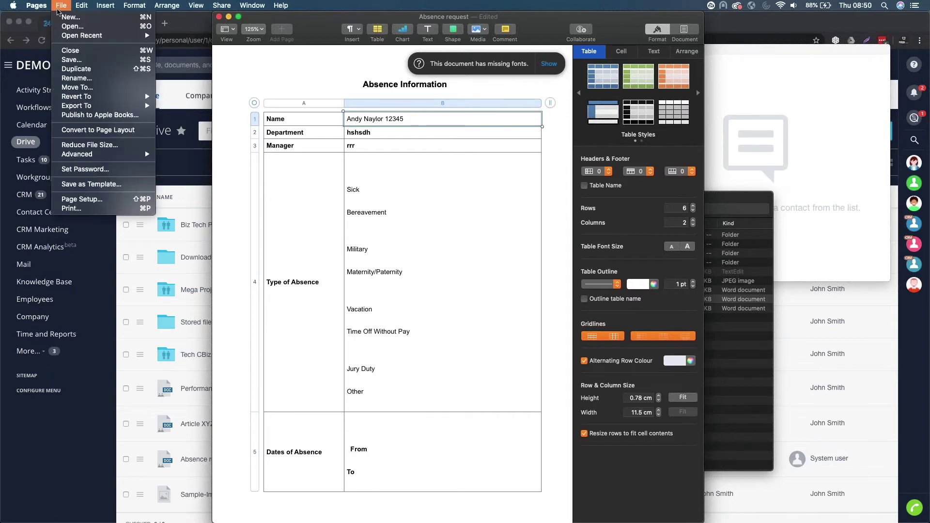
left_click(75, 60)
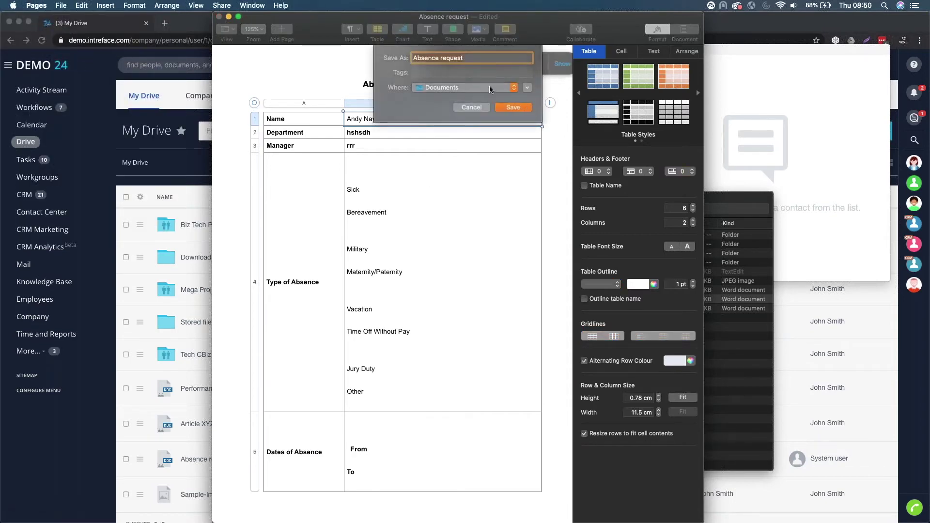
left_click(490, 87)
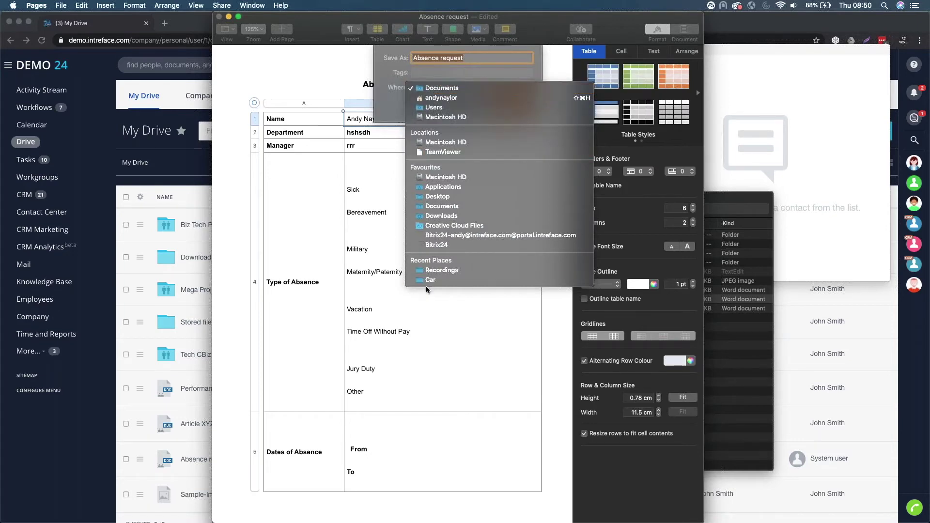
left_click(448, 245)
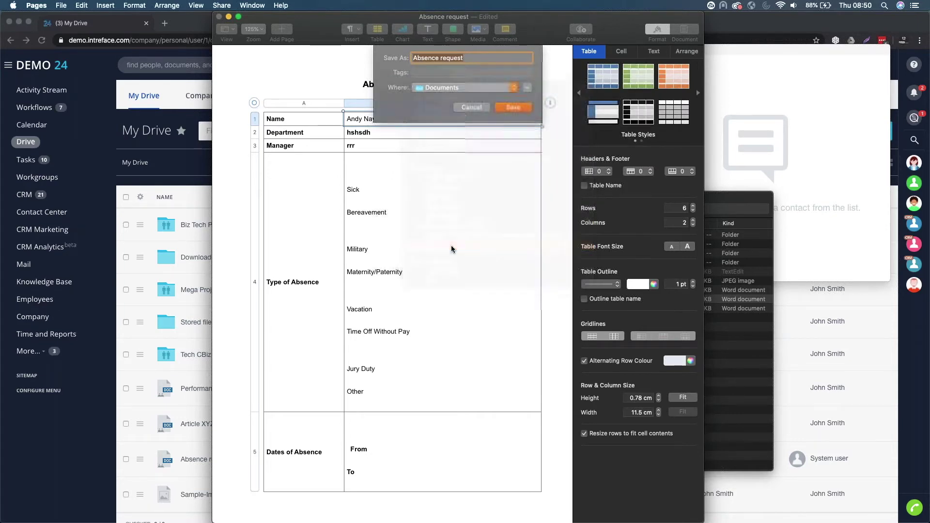
left_click(517, 108)
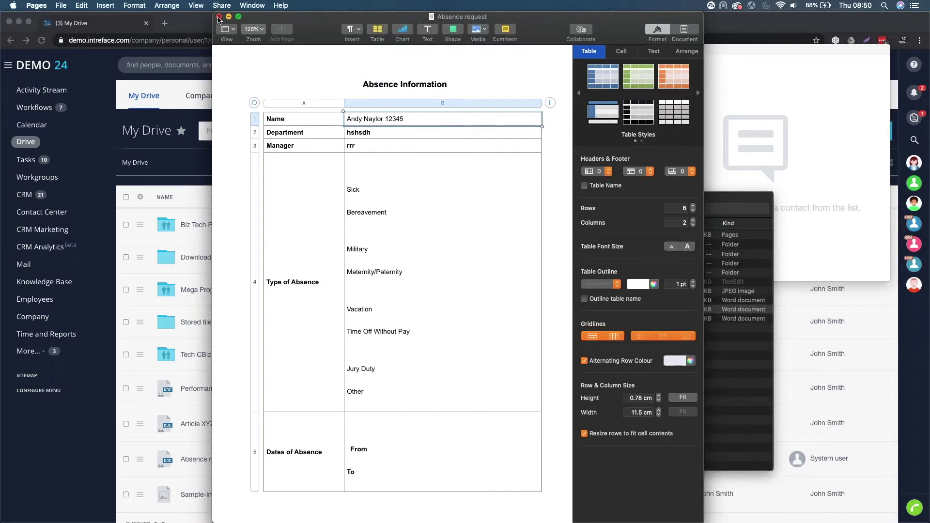
left_click(220, 17)
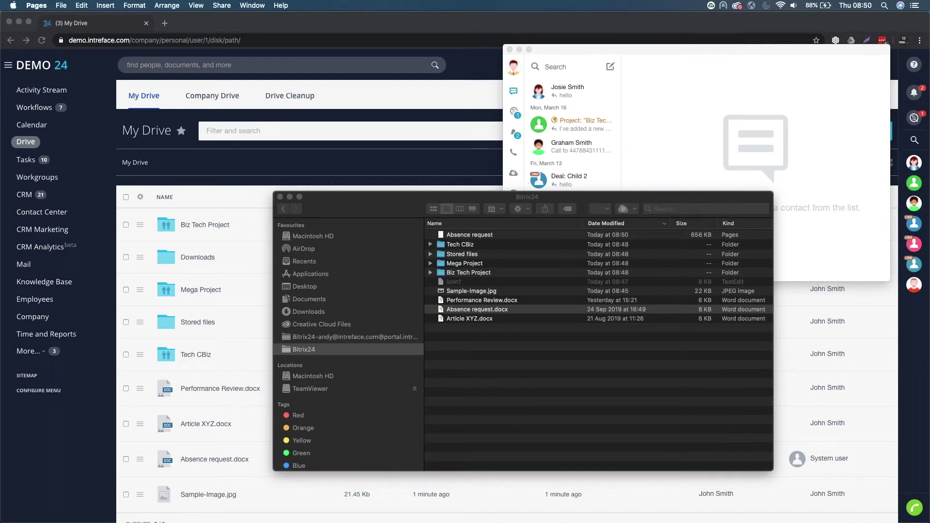
Bring Chrome's My Drive page, listing Tech CBiz, Absence request.docx and Sample-Image.jpg, to the front.
left_click(309, 164)
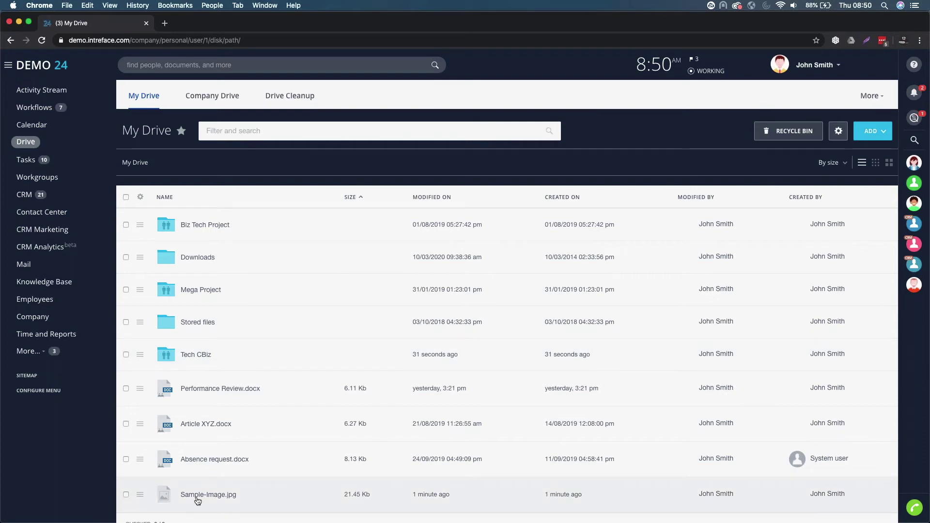
Switch to the Company Drive and look over its ADD options without adding anything.
left_click(211, 99)
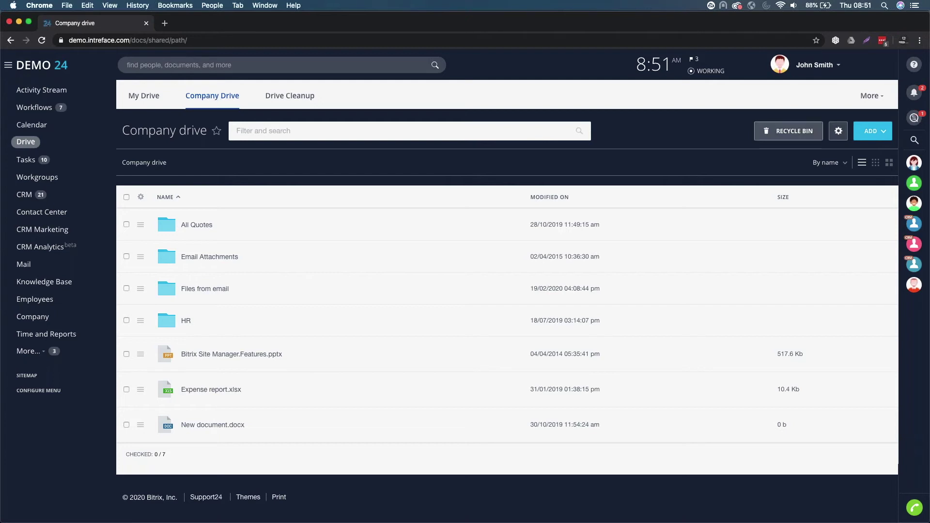
left_click(873, 131)
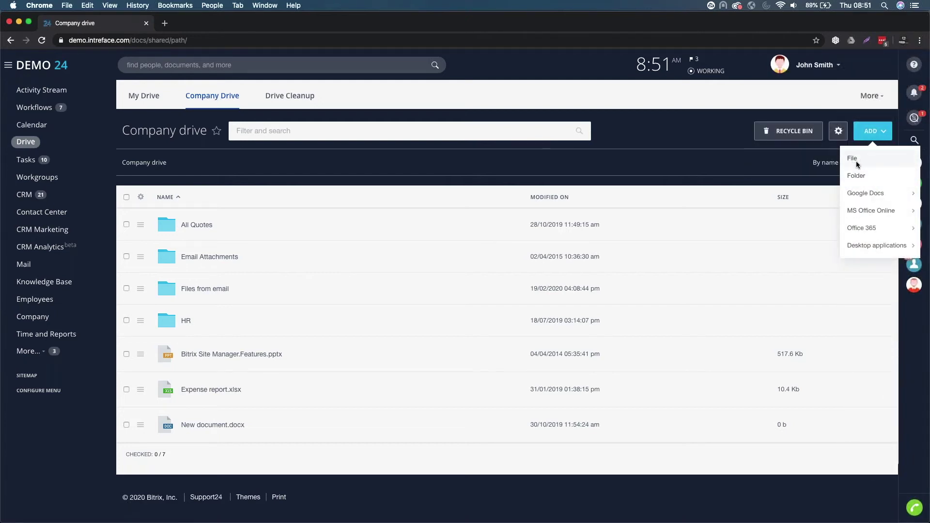
left_click(854, 159)
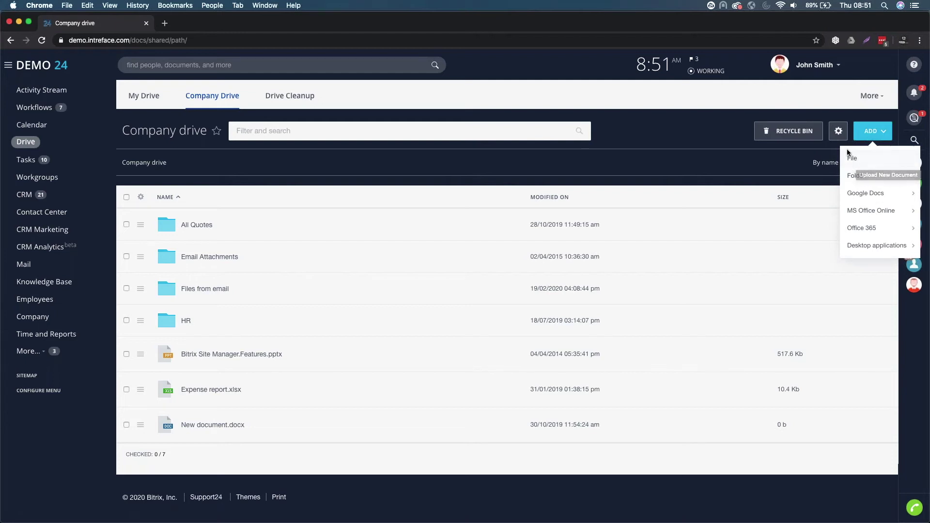
left_click(713, 145)
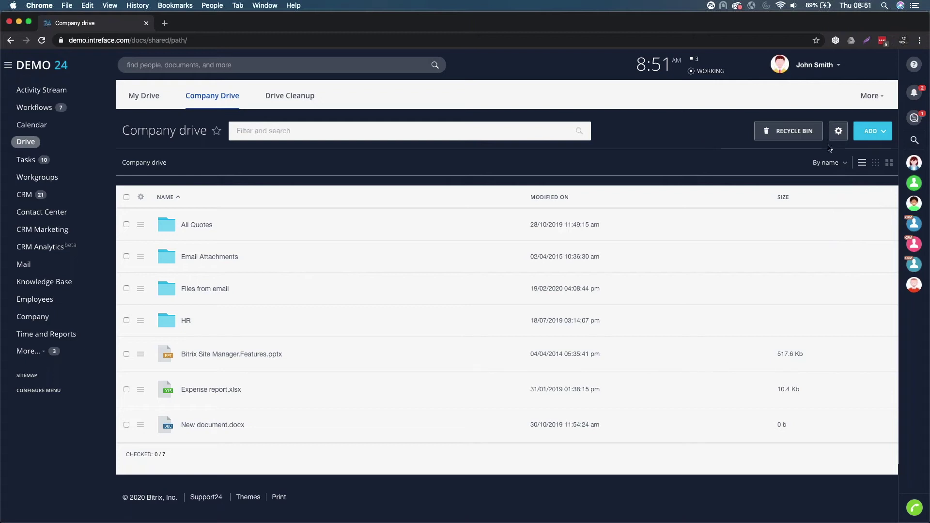
left_click(838, 130)
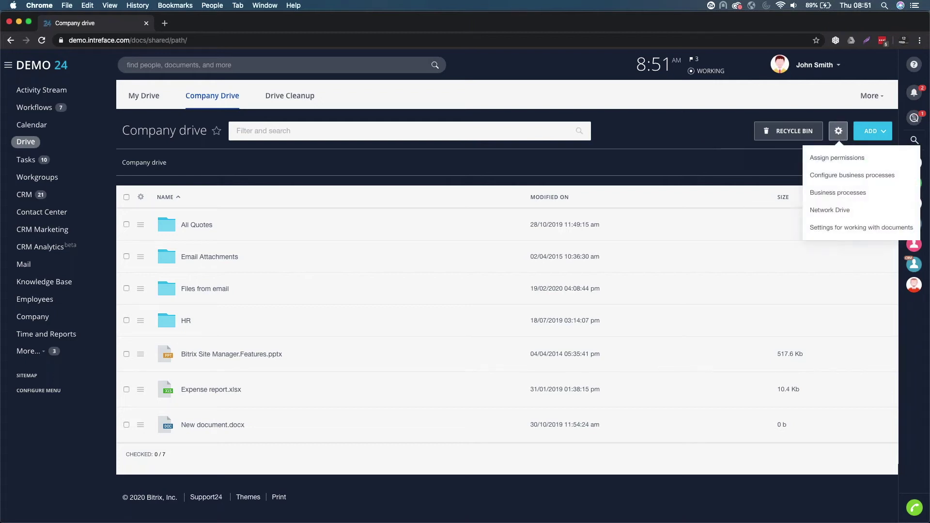
Review the Company Drive access permissions and the All Quotes folder's actions.
left_click(833, 159)
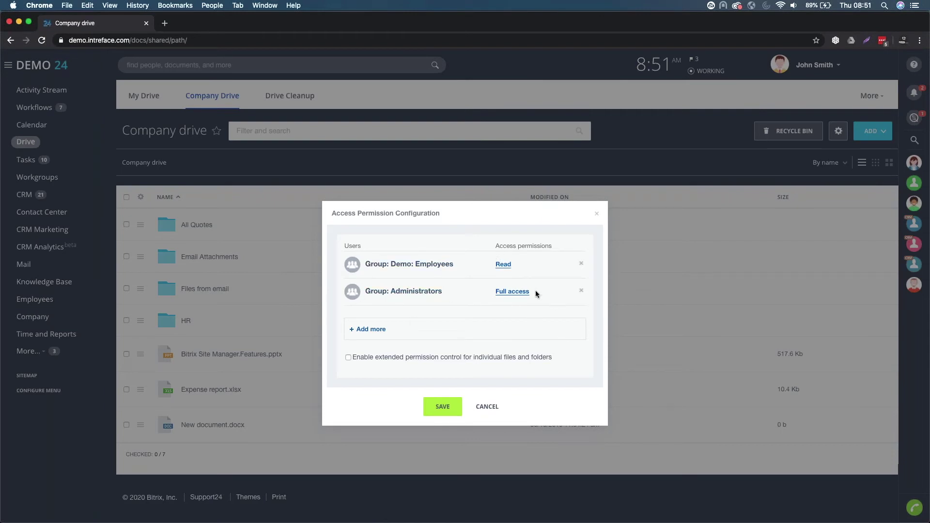
left_click(434, 411)
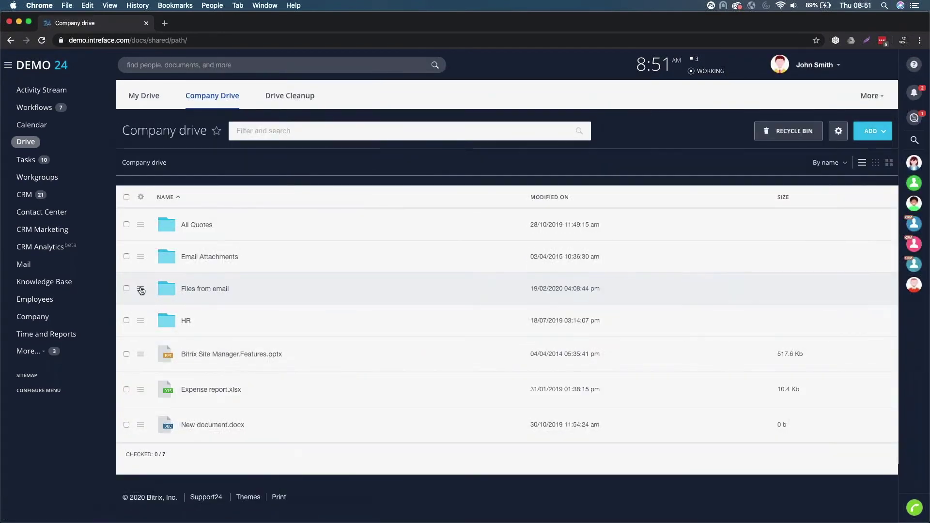
left_click(140, 225)
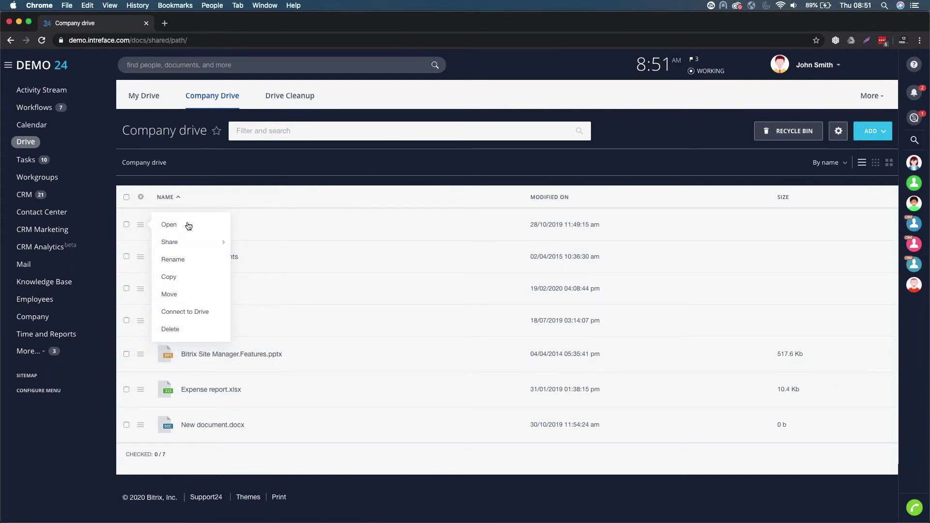
left_click(232, 228)
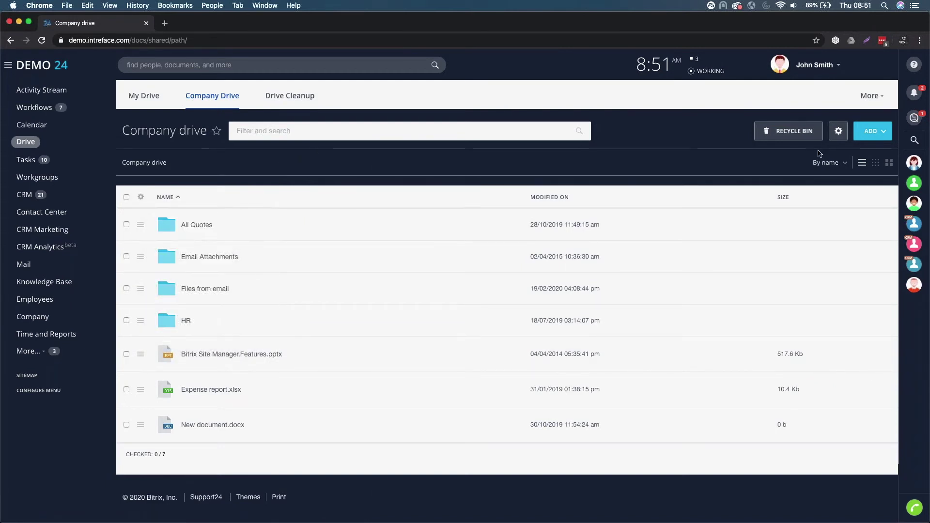
Enable extended permission control for individual files and folders in the drive permissions and save.
left_click(839, 138)
left_click(843, 156)
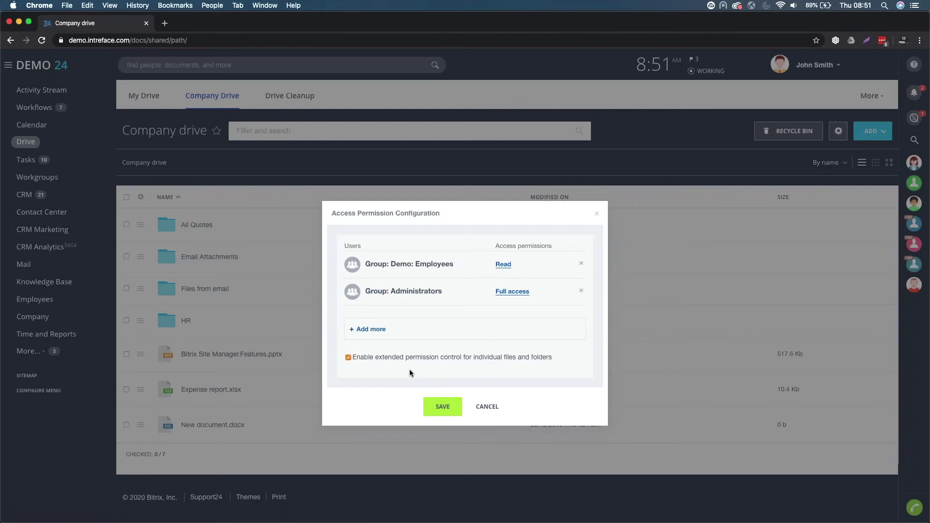
left_click(450, 408)
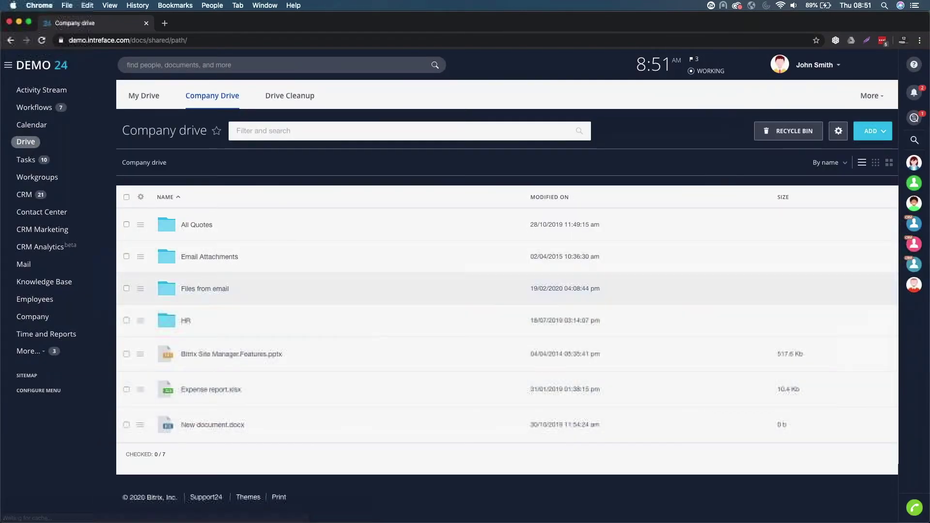
left_click(141, 224)
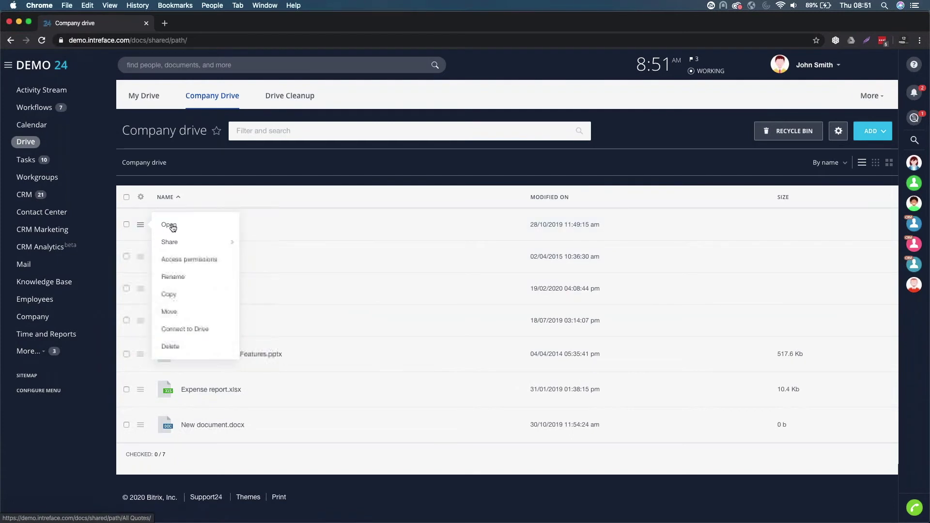
left_click(183, 265)
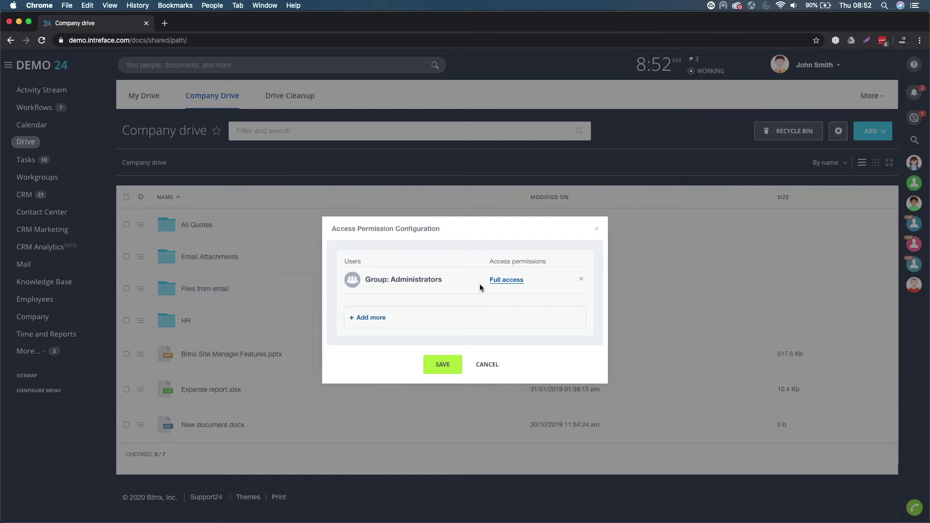
left_click(488, 365)
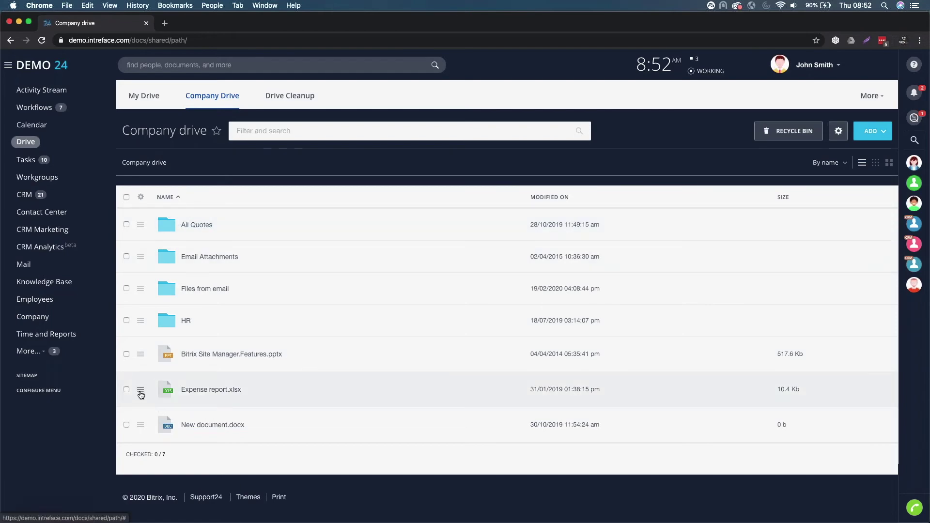
left_click(141, 390)
scroll(187, 474, "down", 1)
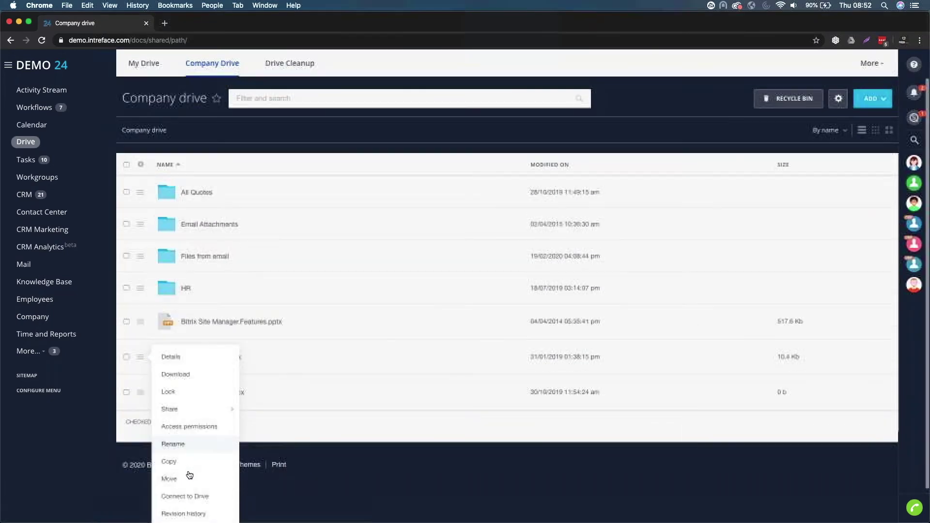
left_click(192, 428)
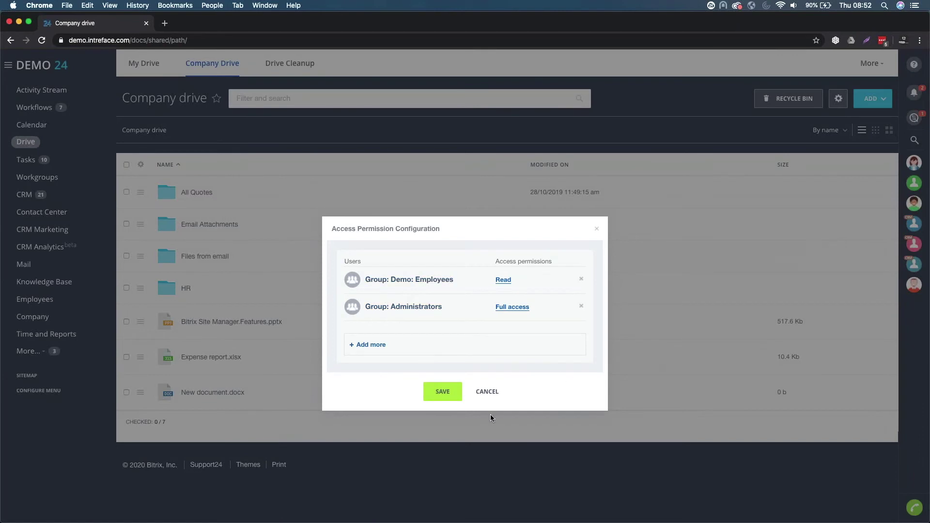
key("Escape")
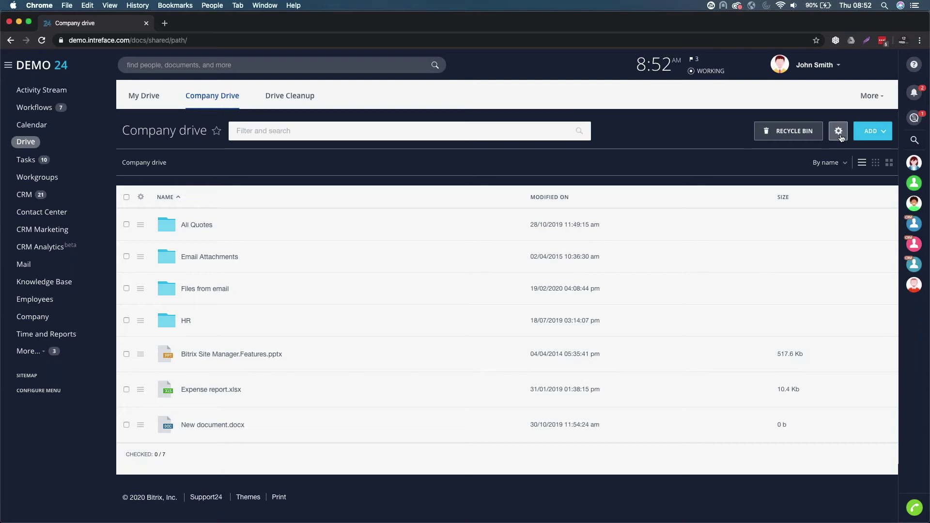
Set document handling to Locally so files open in installed computer applications, and save.
left_click(840, 136)
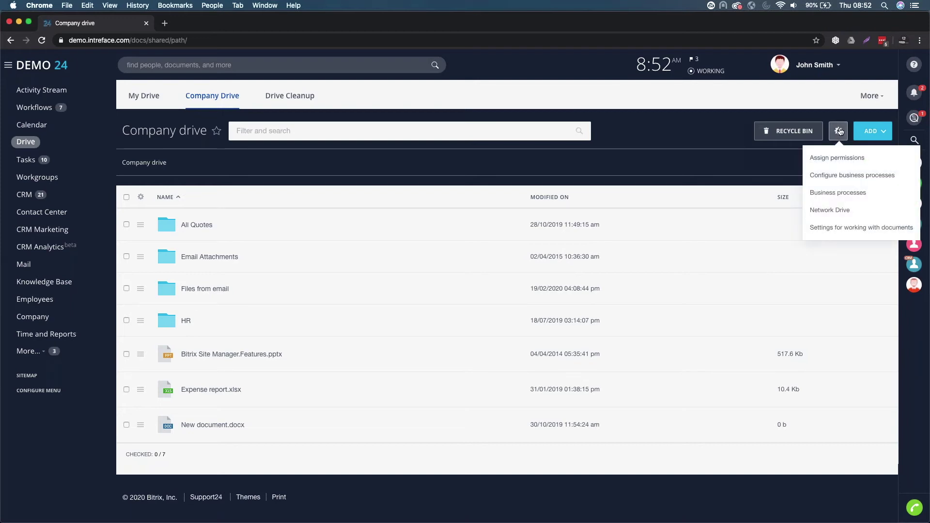
left_click(850, 228)
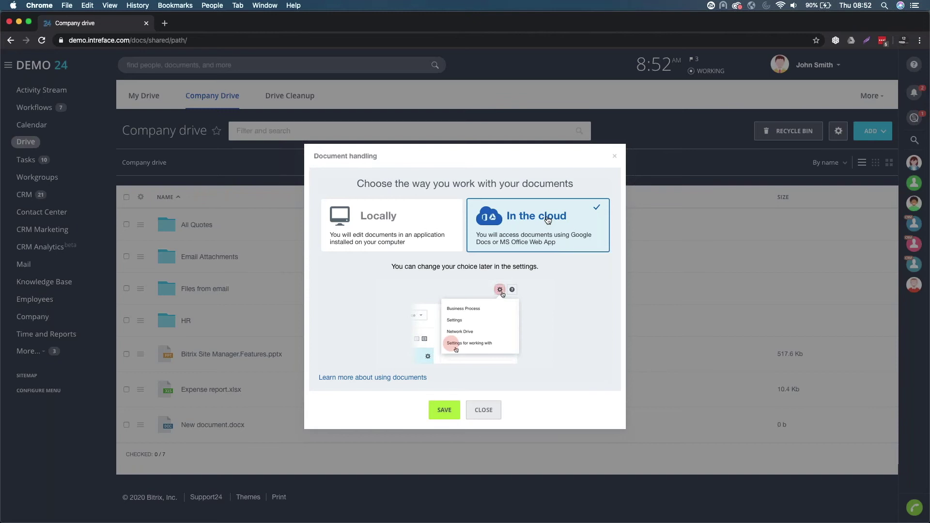
left_click(394, 227)
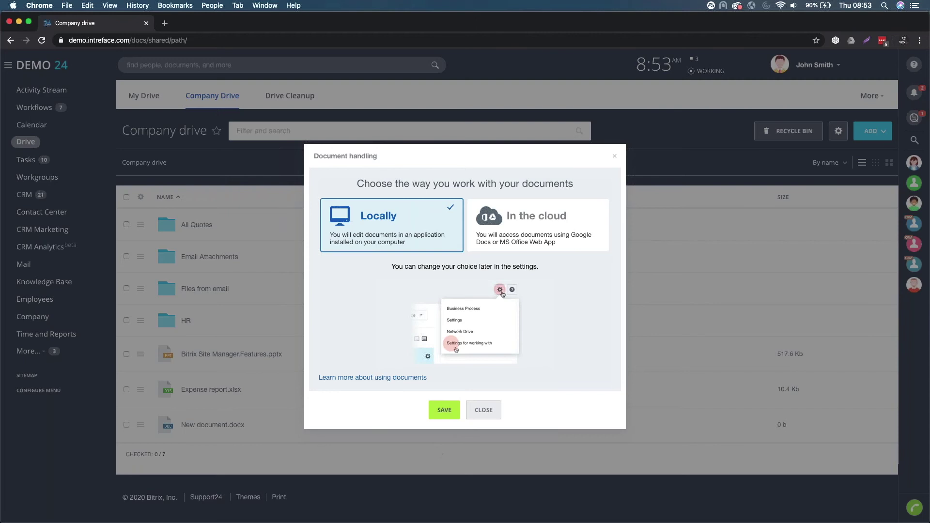
key("super+Tab")
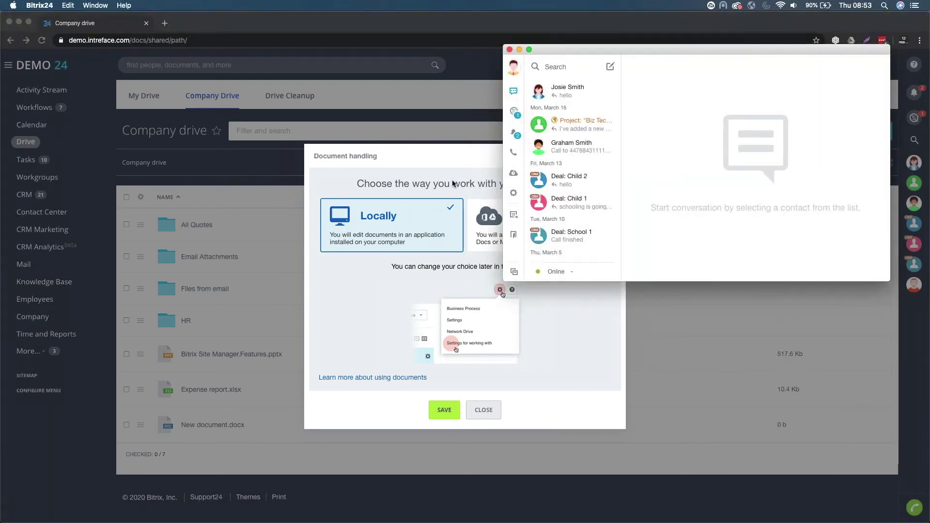
left_click(518, 48)
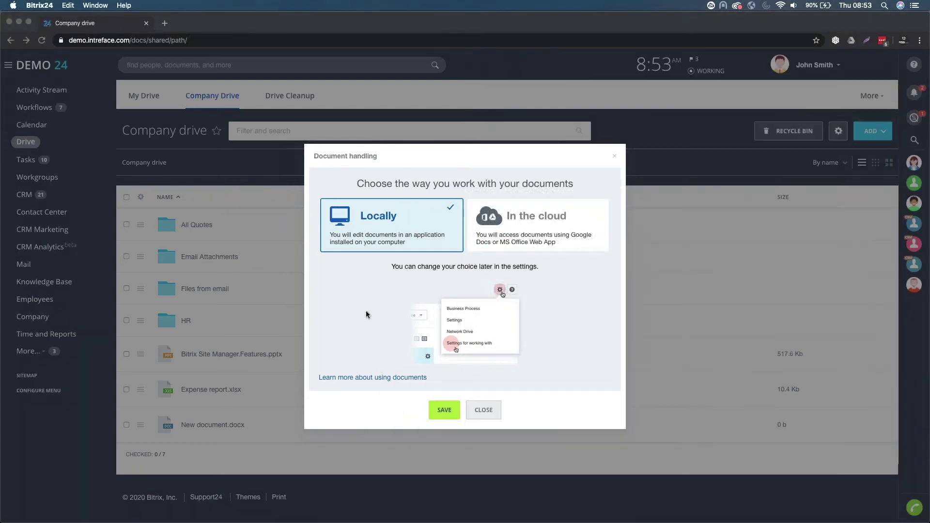
left_click(443, 411)
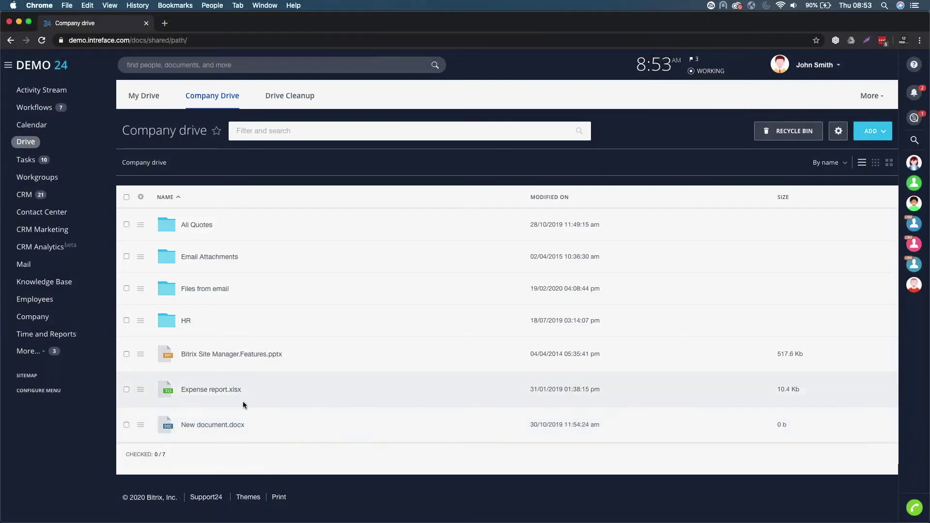
left_click(219, 426)
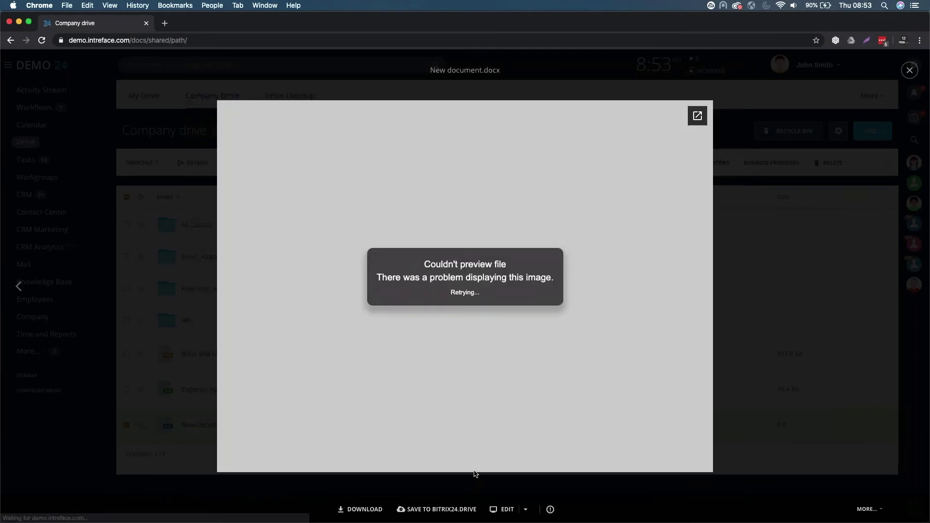
left_click(510, 514)
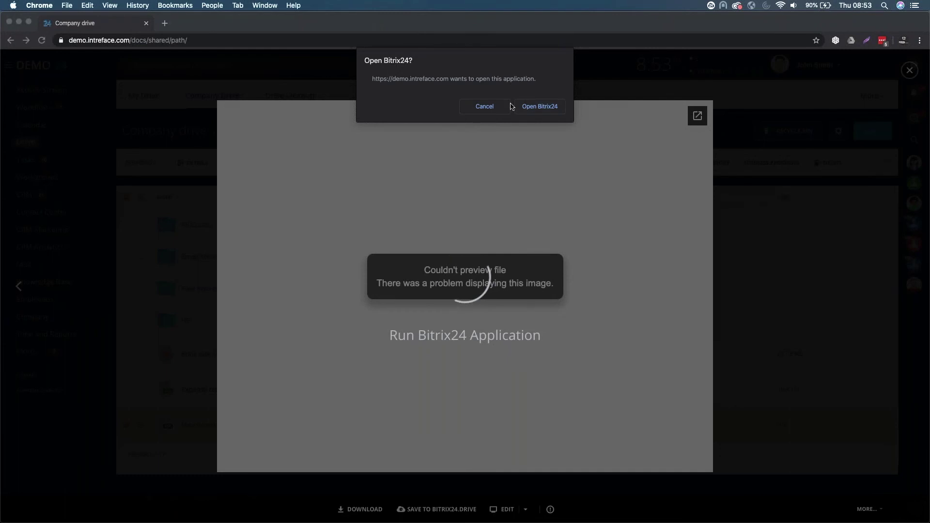
left_click(540, 107)
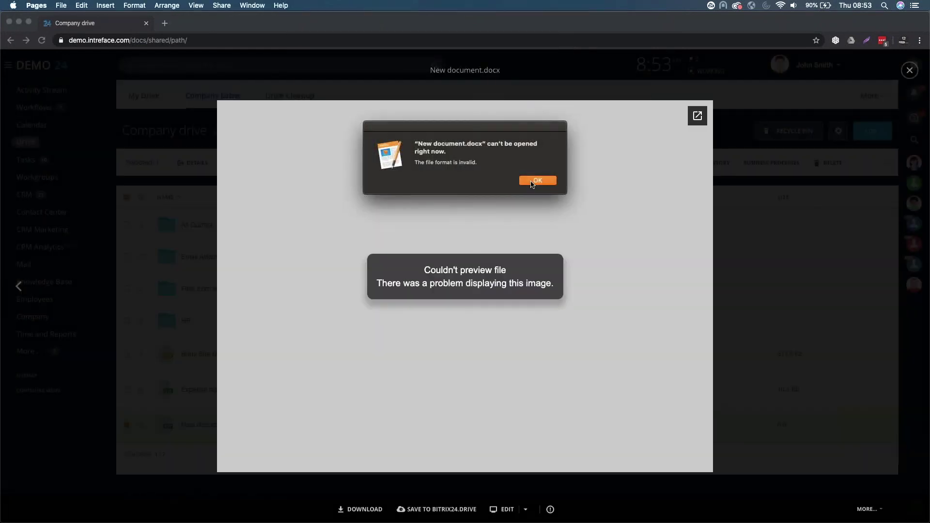
left_click(532, 183)
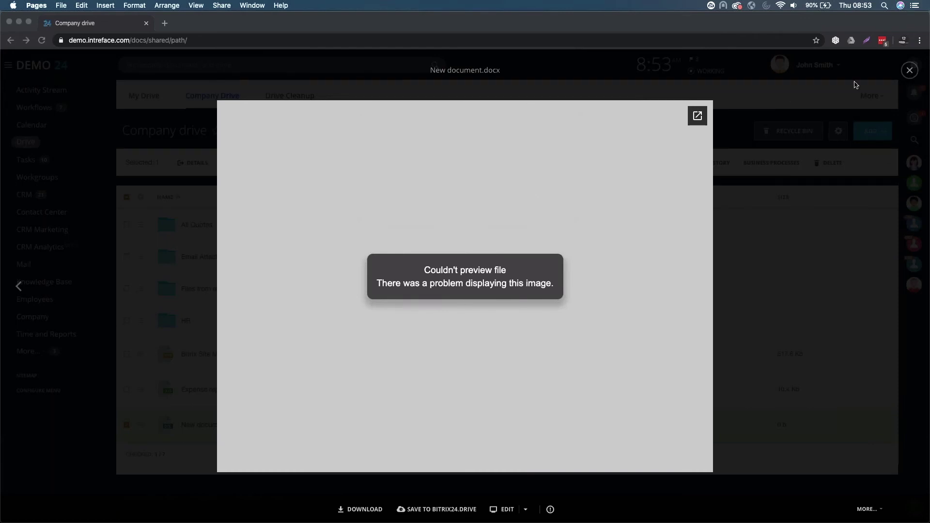
left_click(906, 74)
left_click(910, 71)
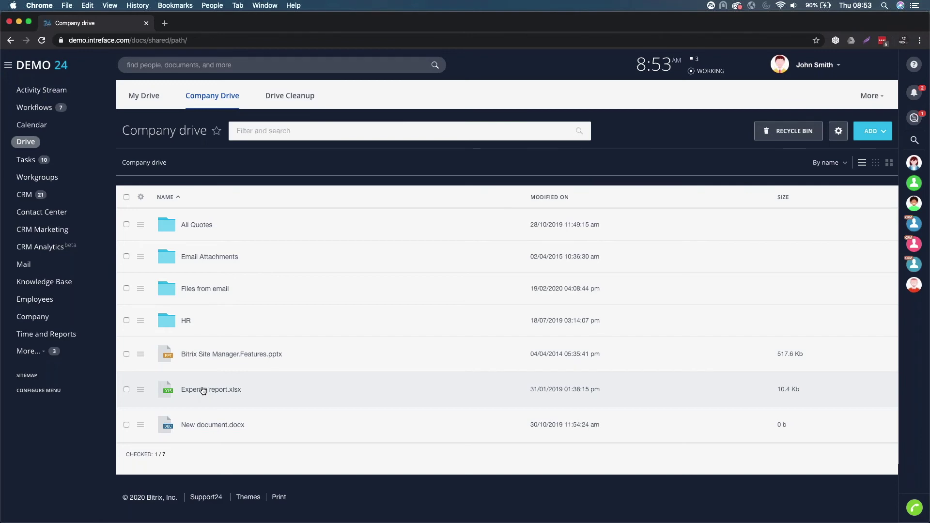
Open the revision history of Bitrix Site Manager.Features.pptx and check its download and restore options.
left_click(141, 354)
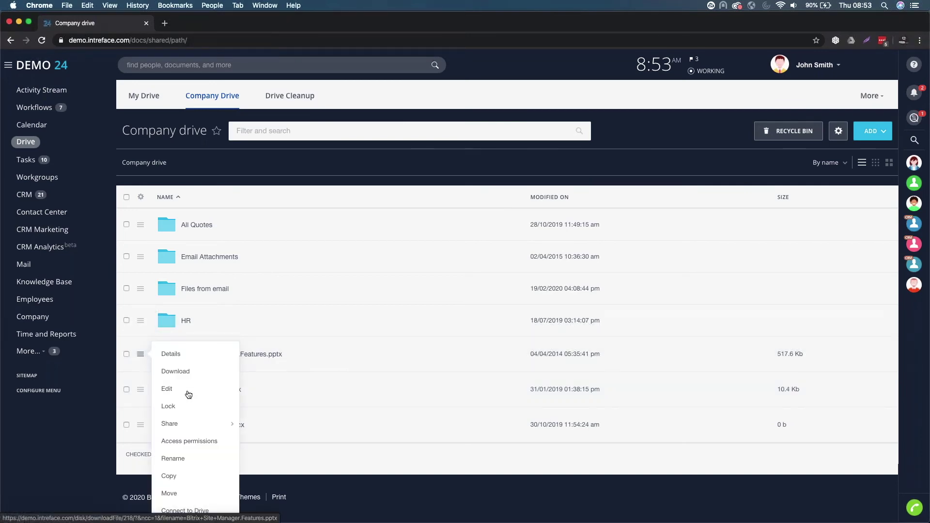
scroll(187, 390, "down", 2)
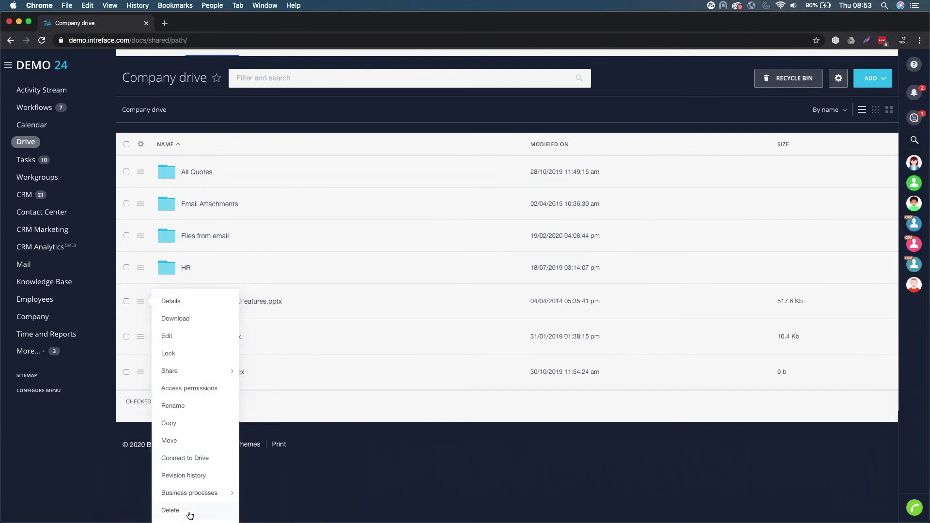
left_click(184, 479)
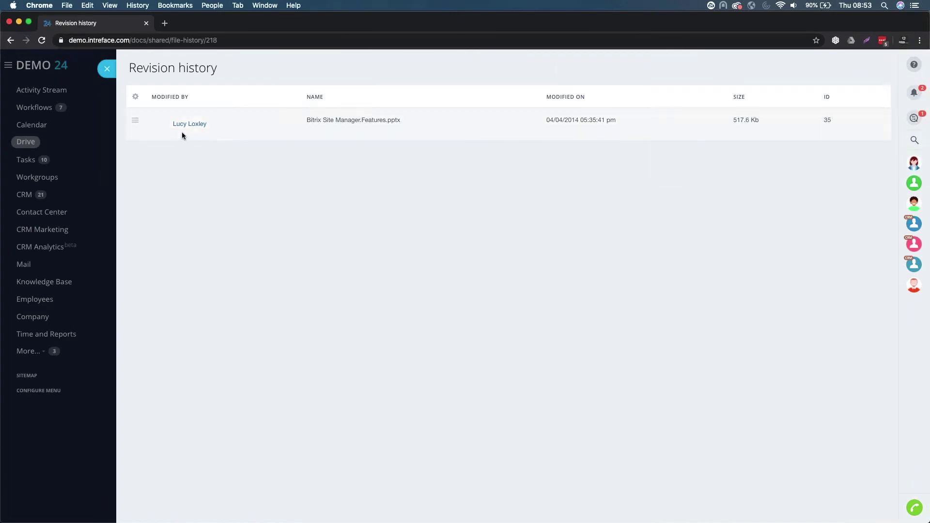
left_click(136, 121)
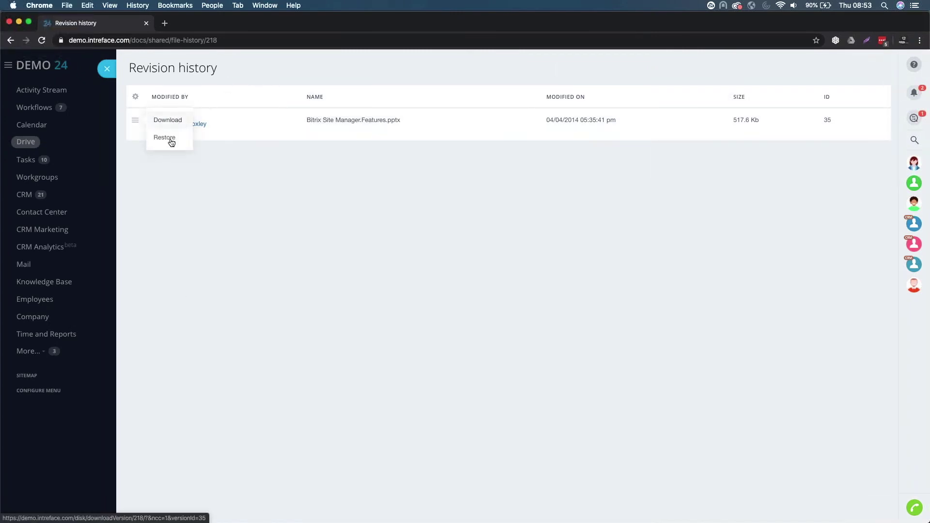
left_click(107, 72)
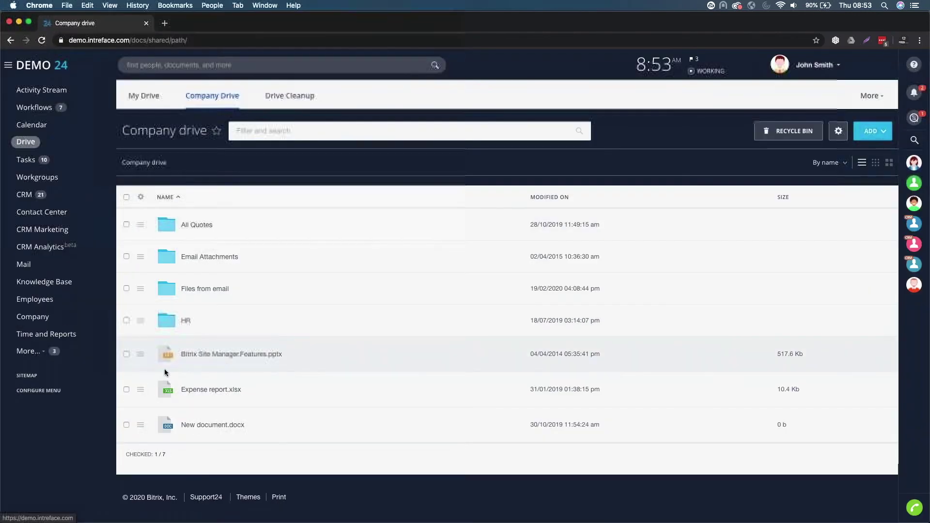
left_click(141, 356)
scroll(189, 417, "down", 1)
Look over the presentation's Share options: Get public link, Copy internal link and Sharing.
mouse_move(192, 401)
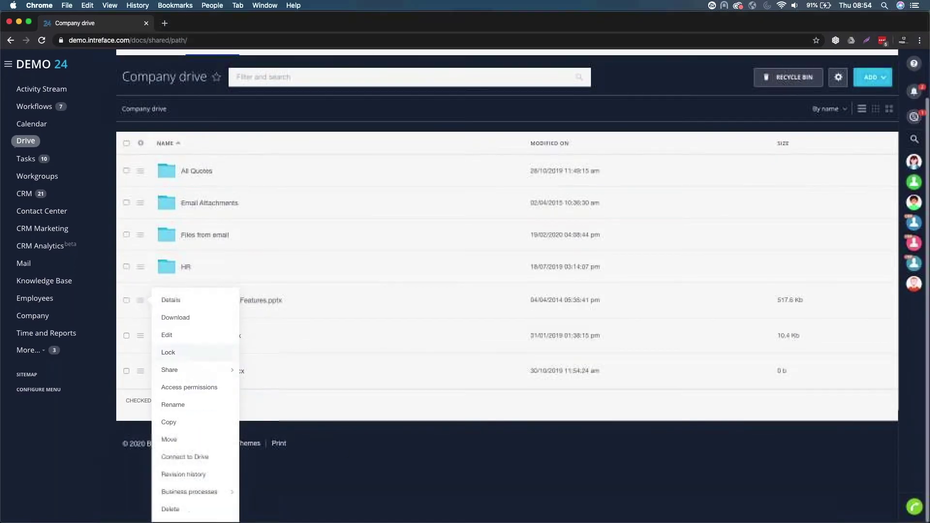
scroll(386, 433, "up", 1)
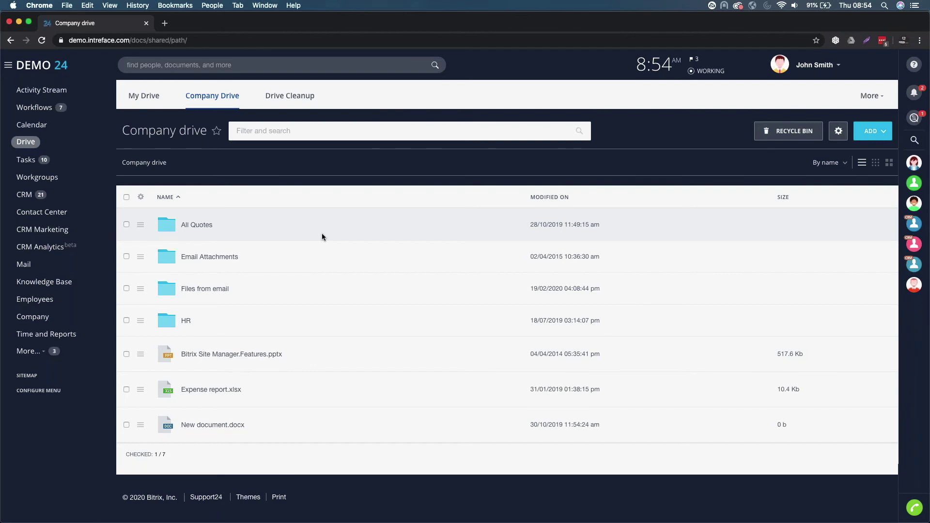
Open the Mega Project workgroup from Workgroups and go to its Drive.
left_click(54, 178)
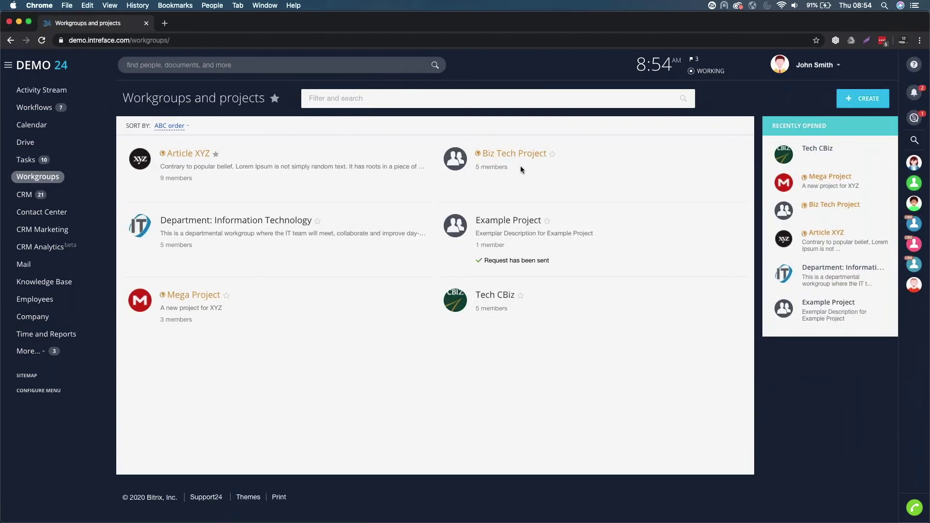
left_click(189, 296)
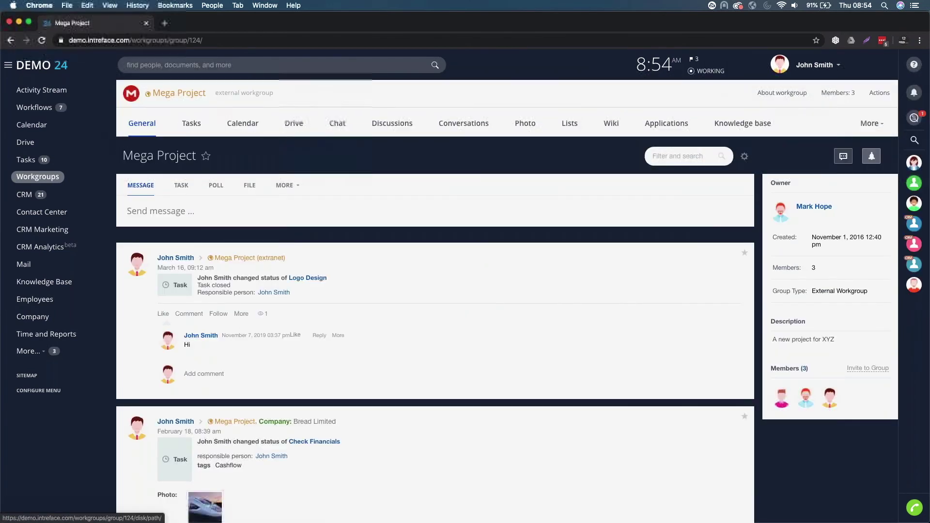
left_click(294, 126)
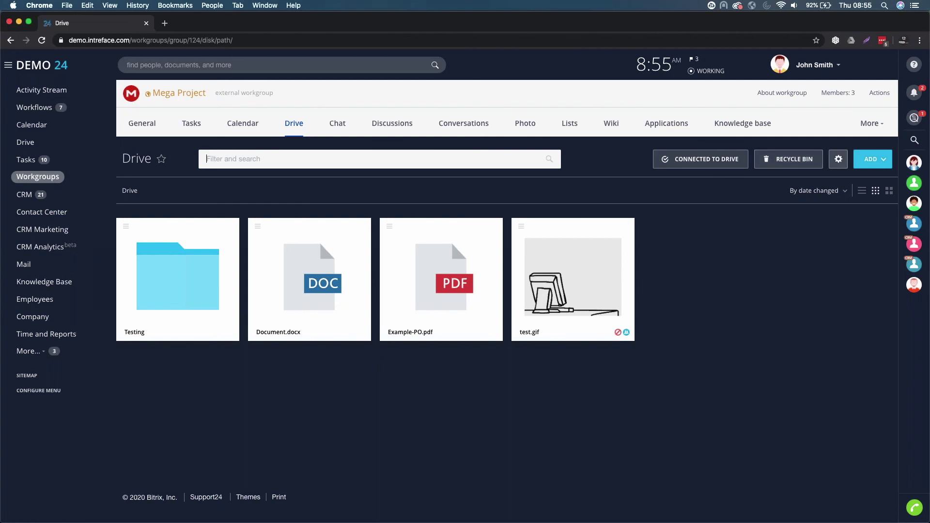
Check the Mega Project drive's settings options, then switch to My Drive.
left_click(838, 159)
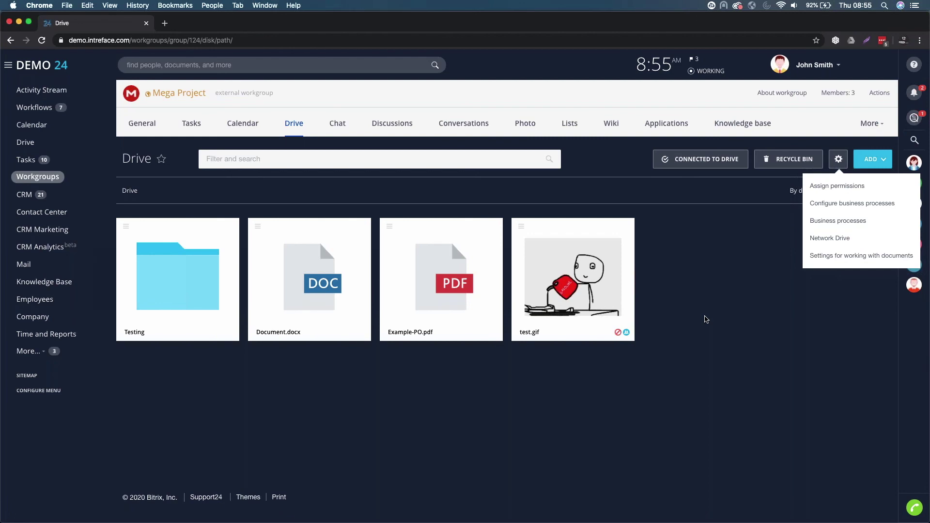
left_click(706, 319)
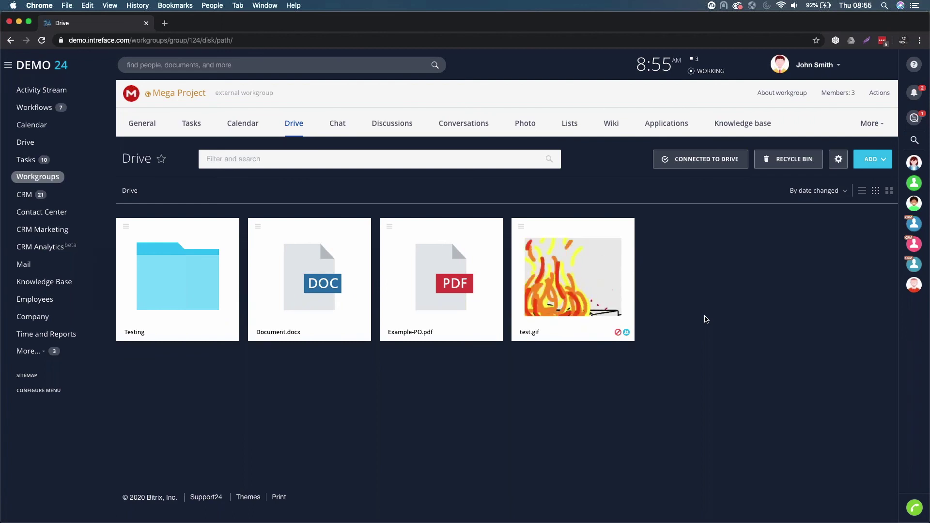
left_click(37, 146)
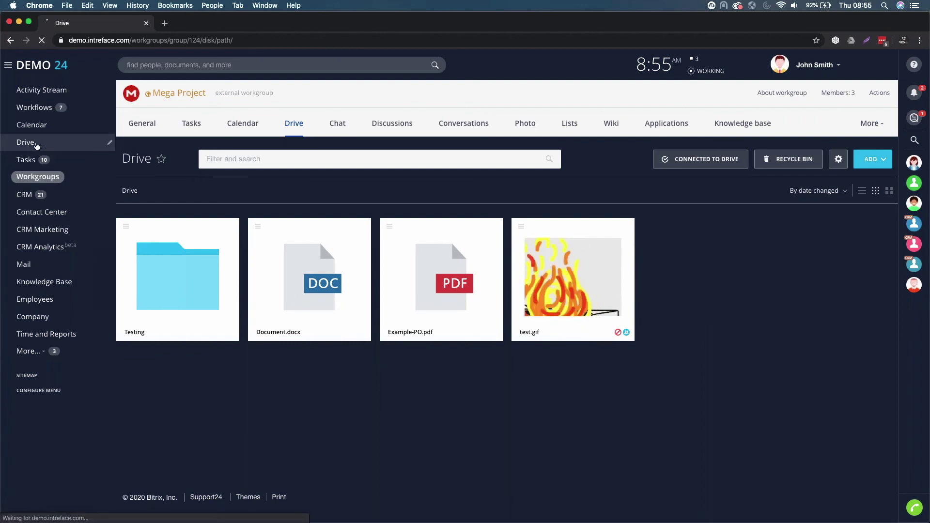